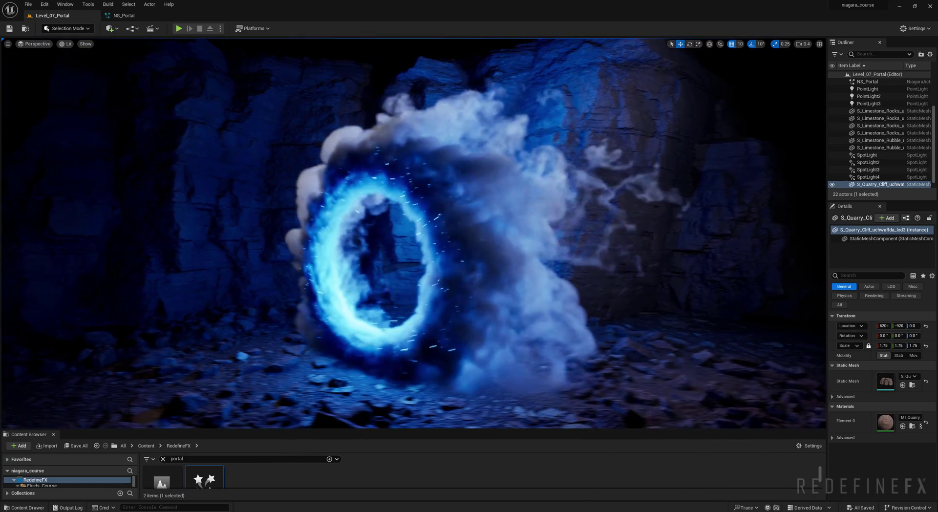
Step: Preview the finished portal effect in Level_07_Portal by running the level and moving the character around it
{"action": "middle_click_drag", "start_coordinate": [406, 238], "coordinate": [372, 238]}
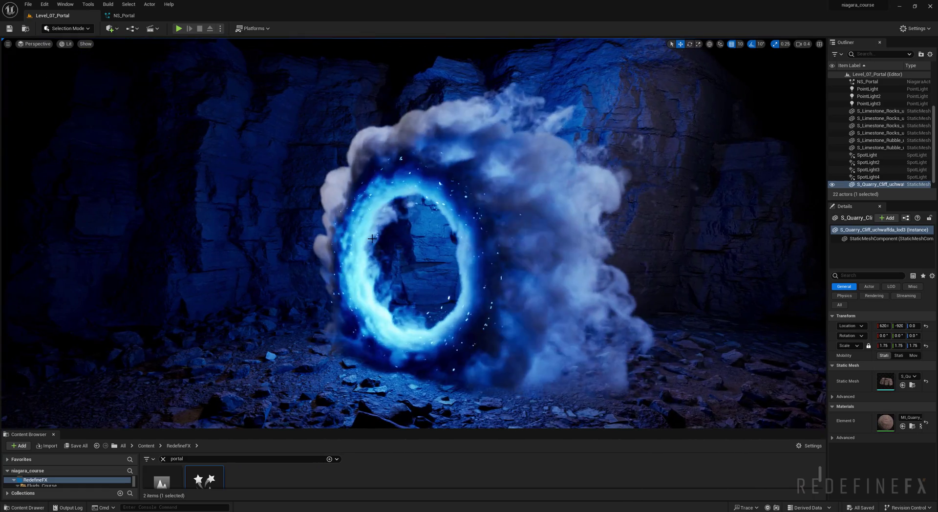
{"action": "left_click", "coordinate": [179, 28]}
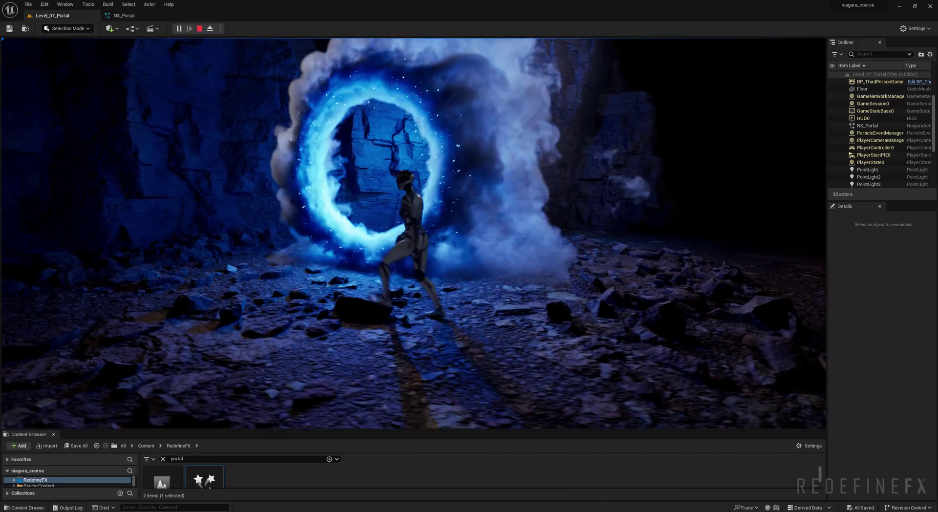
{"action": "key", "text": "w"}
{"action": "key", "text": "d"}
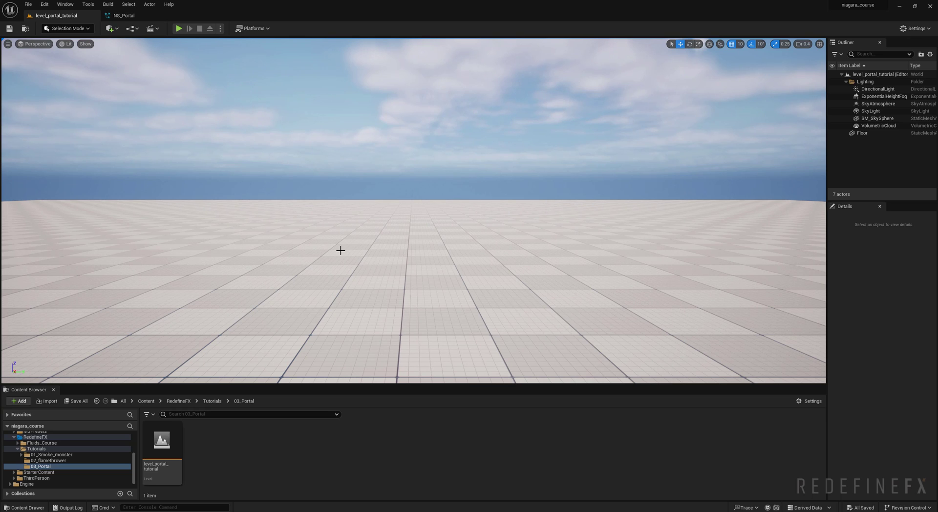
Step: Create an empty Niagara system named NS_portal in the 03_Portal folder and open it for editing
{"action": "right_click", "coordinate": [245, 441]}
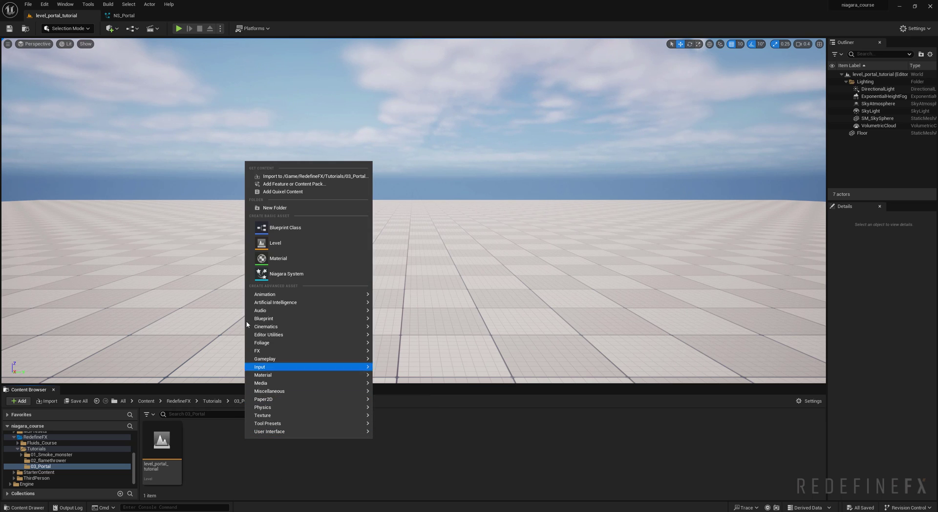
{"action": "left_click", "coordinate": [293, 273]}
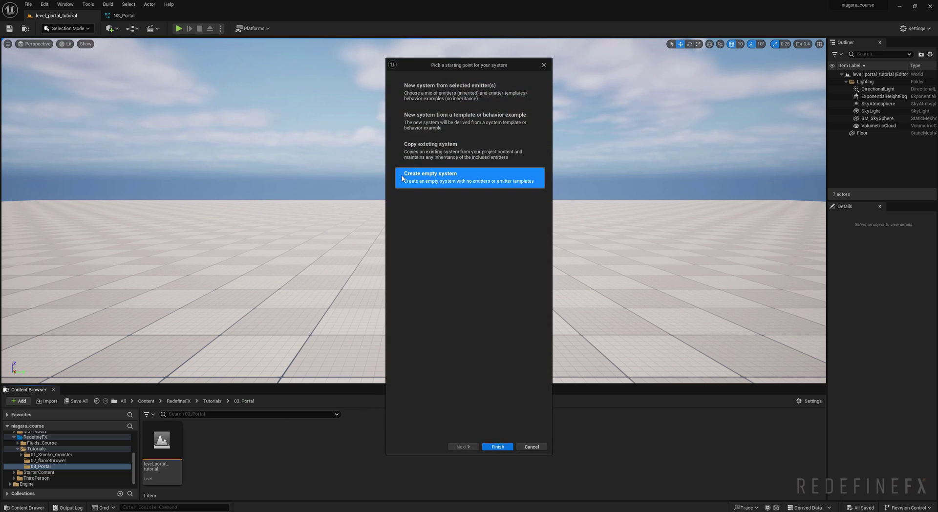
{"action": "left_click", "coordinate": [497, 447]}
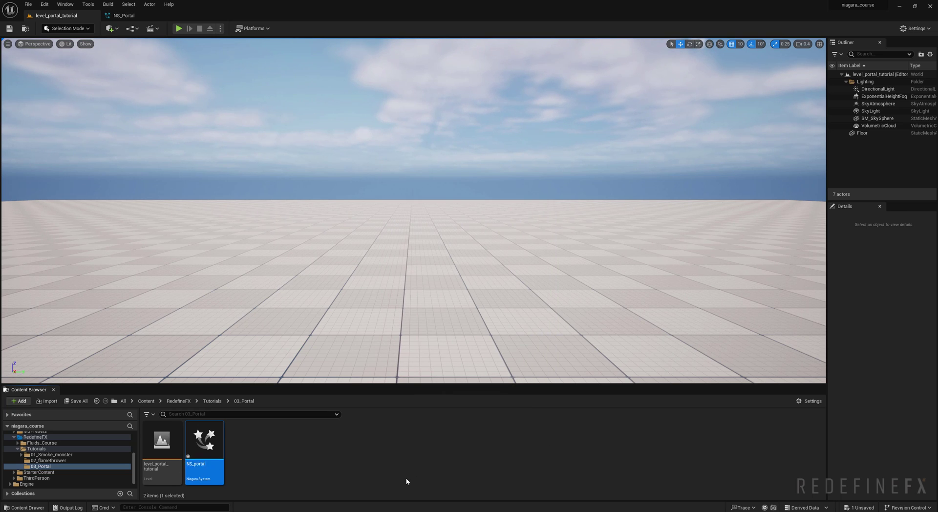
{"action": "double_click", "coordinate": [205, 442]}
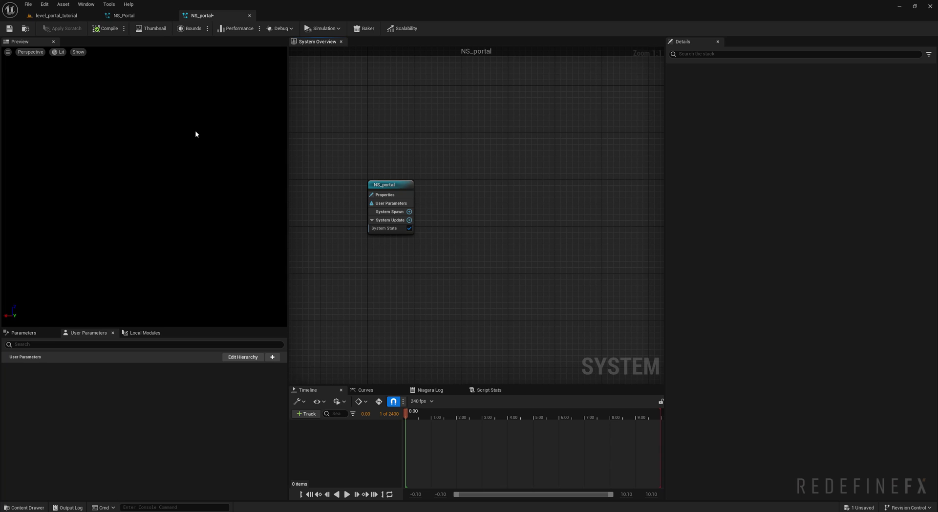
Step: Add an emitter from the Empty template to NS_portal and rename it emitter_particles
{"action": "right_click", "coordinate": [449, 193]}
{"action": "left_click", "coordinate": [469, 205]}
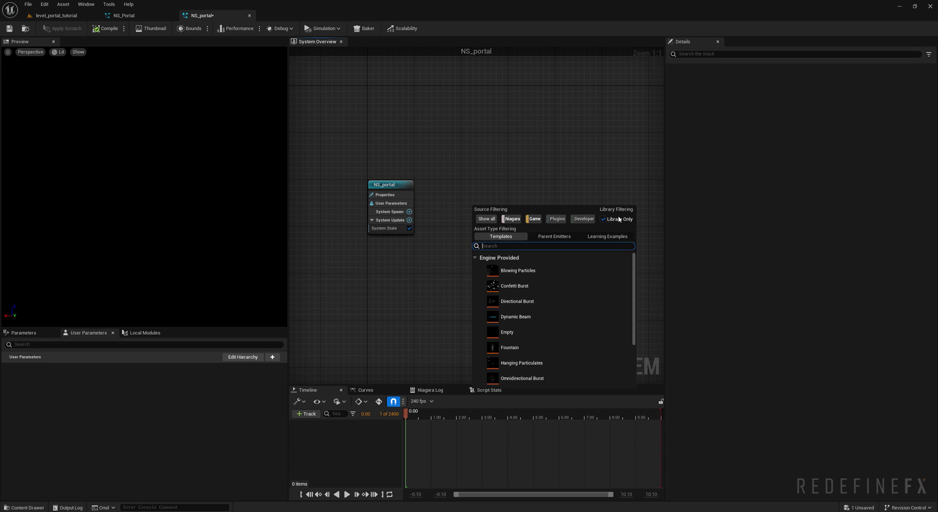
{"action": "double_click", "coordinate": [531, 334]}
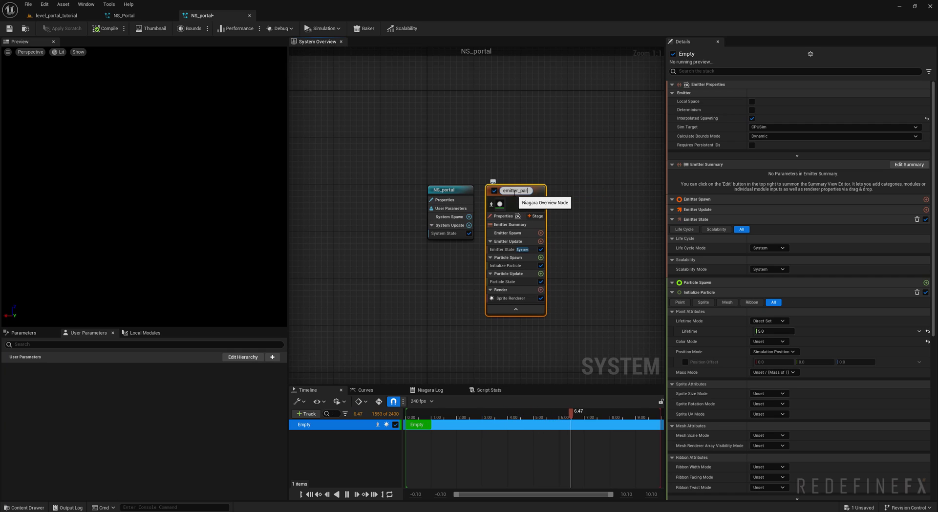
{"action": "key", "text": "Return"}
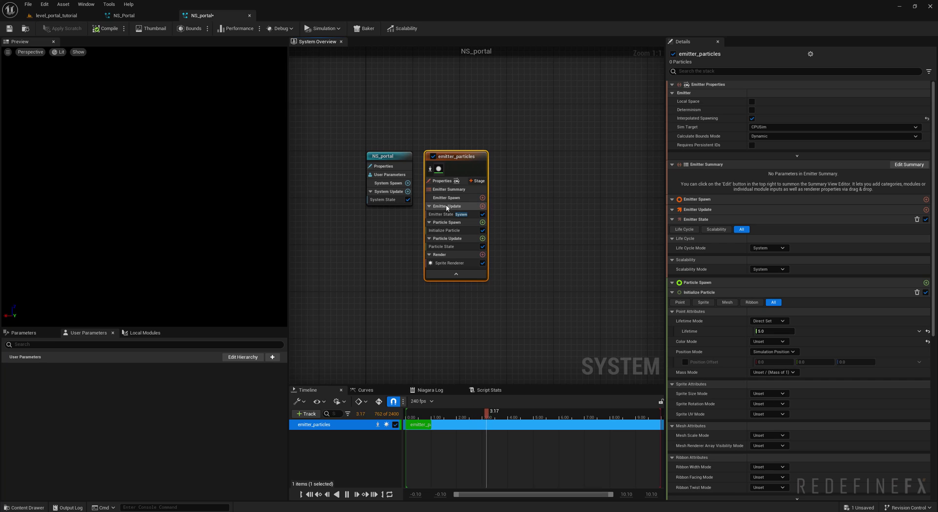
Step: Add a Spawn Rate module to the Emitter Update stage of emitter_particles and set its spawn rate to 1000
{"action": "left_click", "coordinate": [482, 206]}
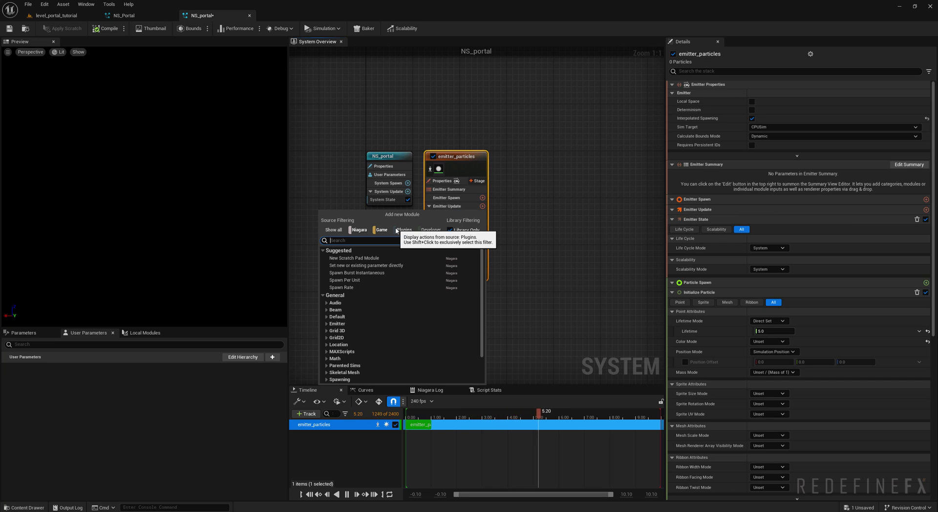
{"action": "type", "text": "spaw"}
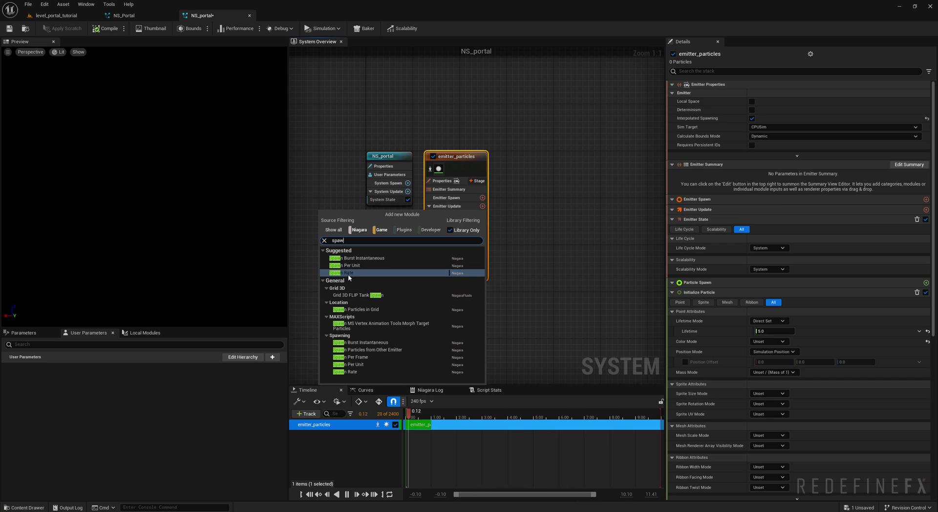
{"action": "left_click", "coordinate": [348, 273]}
{"action": "left_click", "coordinate": [762, 95]}
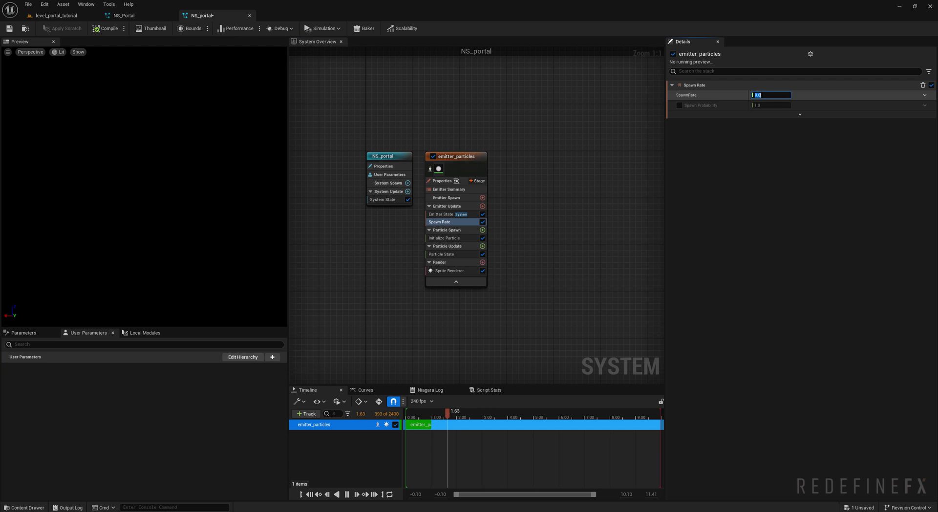
{"action": "type", "text": "1000"}
{"action": "key", "text": "Return"}
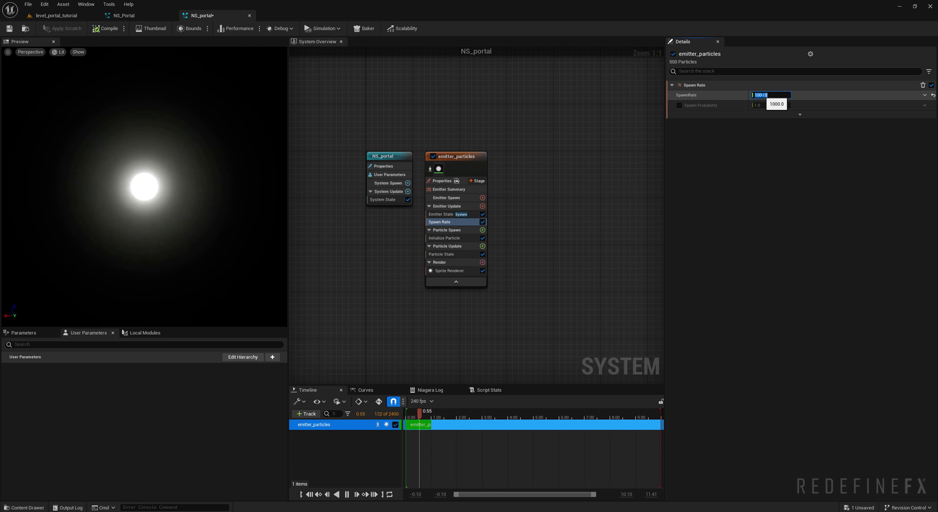
Step: In Initialize Particle, set the lifetime to 3 and the sprite size mode to Uniform with a size of 3
{"action": "left_click", "coordinate": [437, 237]}
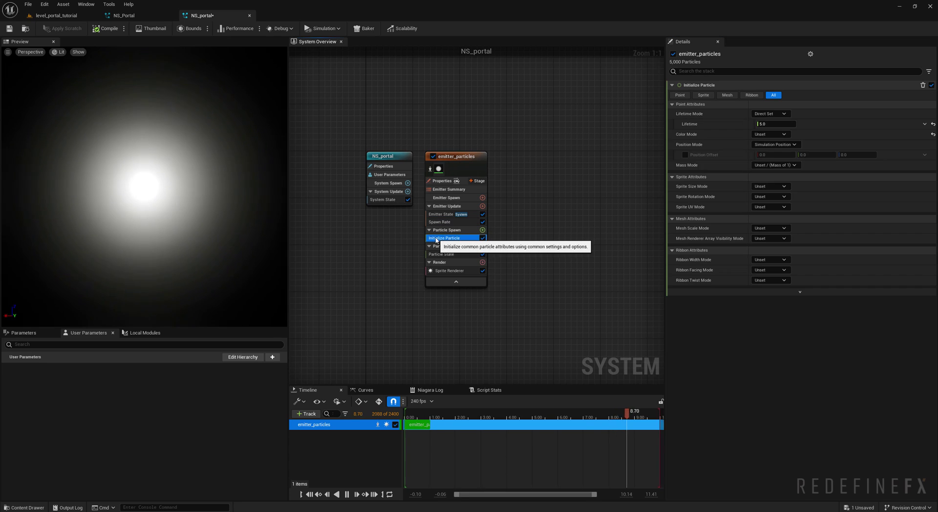
{"action": "left_click", "coordinate": [776, 125]}
{"action": "type", "text": "3"}
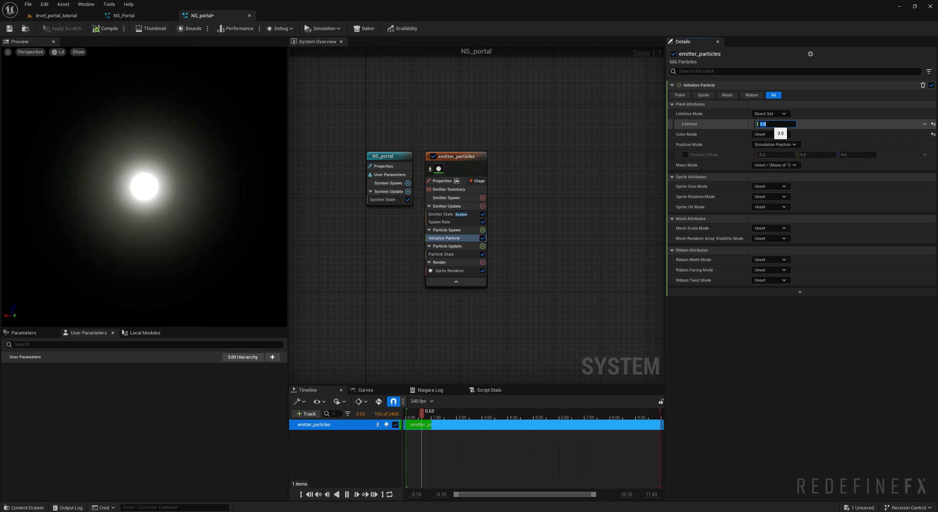
{"action": "key", "text": "Return"}
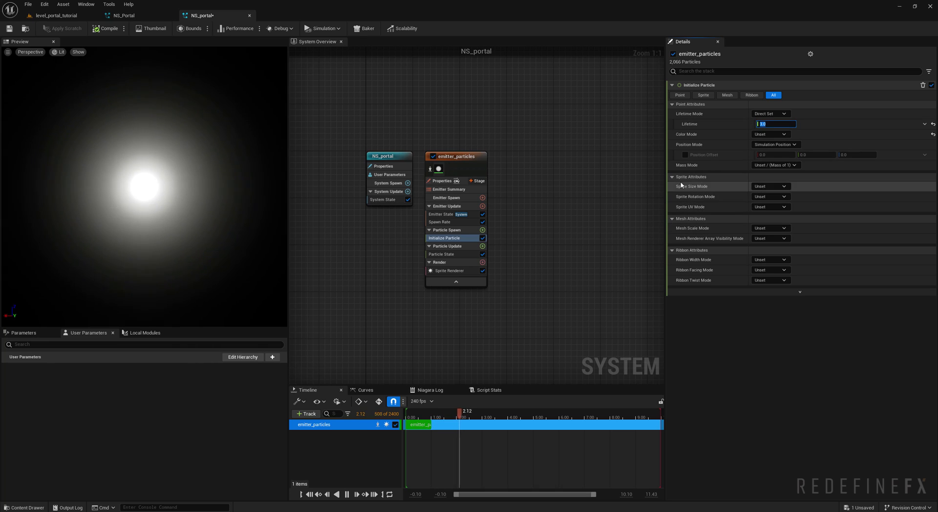
{"action": "left_click", "coordinate": [755, 186]}
{"action": "left_click", "coordinate": [765, 202]}
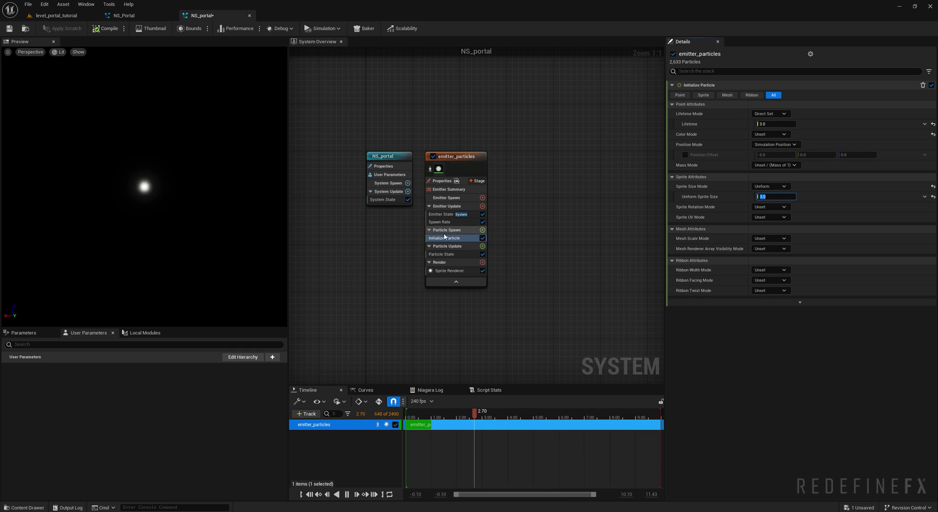
Step: Add a Shape Location module to the Particle Spawn stage of emitter_particles
{"action": "left_click", "coordinate": [482, 230]}
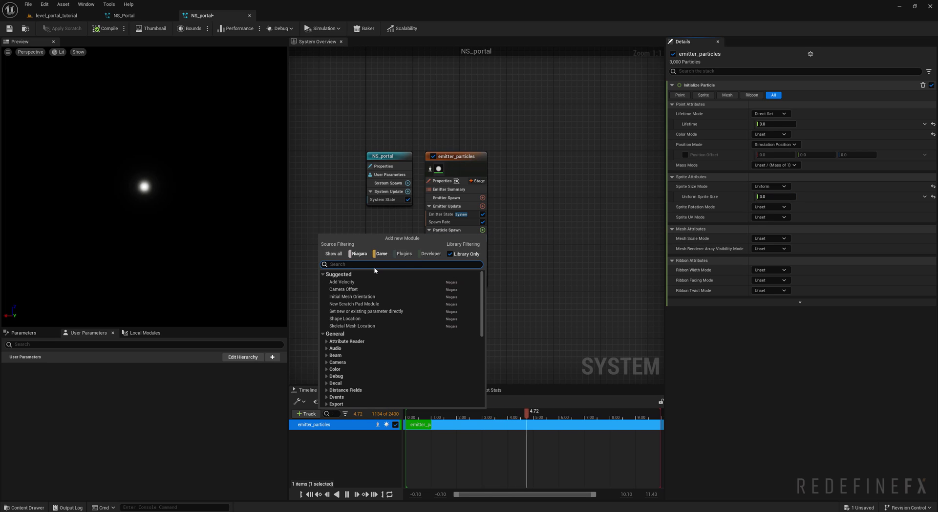
{"action": "type", "text": "loca"}
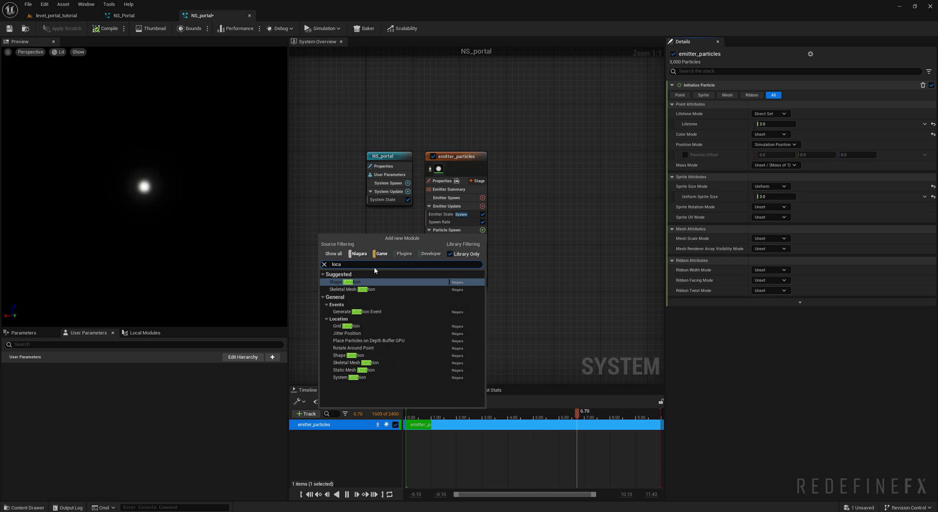
{"action": "left_click", "coordinate": [354, 282]}
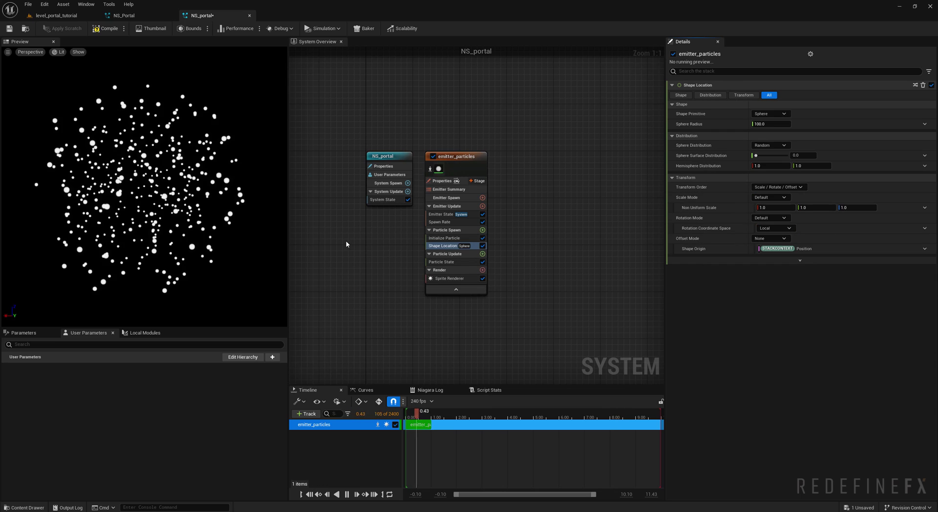
Step: Set the Shape Location primitive to Torus with a large radius of 125
{"action": "left_click", "coordinate": [769, 113]}
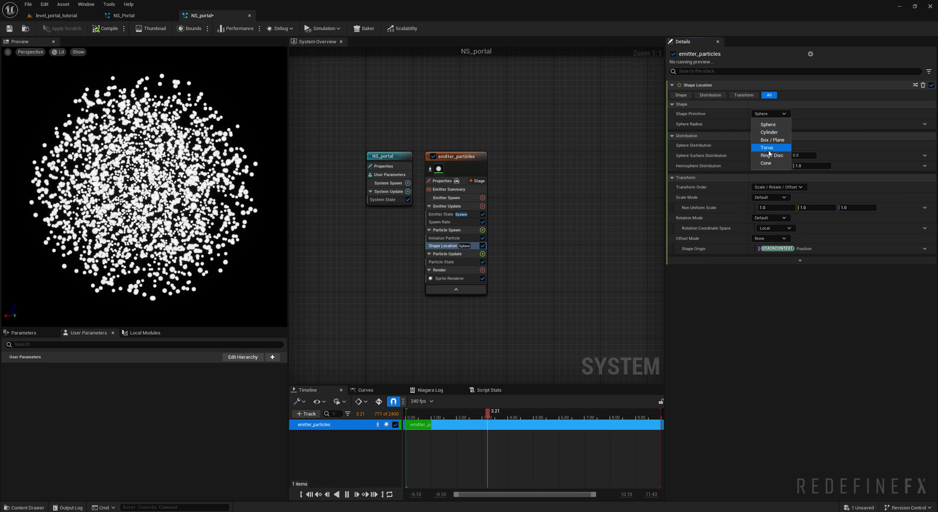
{"action": "left_click", "coordinate": [768, 149]}
{"action": "left_click", "coordinate": [769, 135]}
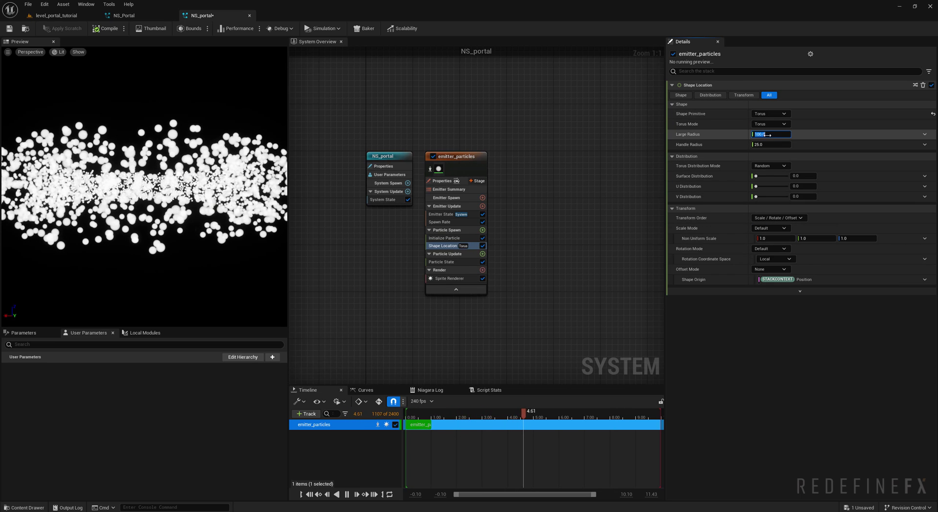
{"action": "type", "text": "125"}
{"action": "key", "text": "Return"}
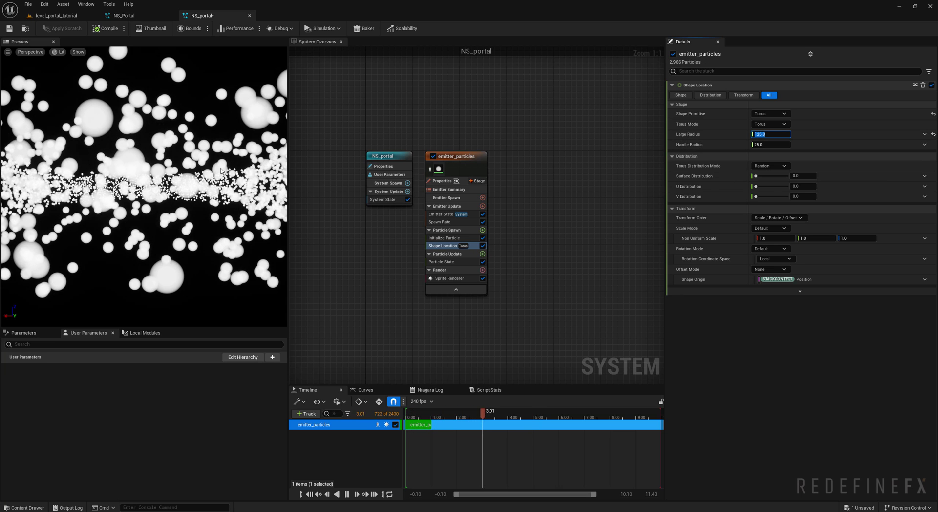
Step: Stand the torus upright by setting the Shape Location rotation mode to Axis Angle, and view the ring face-on in the preview
{"action": "scroll", "coordinate": [221, 171], "scroll_direction": "down", "scroll_amount": 8}
{"action": "left_click_drag", "start_coordinate": [178, 175], "coordinate": [167, 123]}
{"action": "scroll", "coordinate": [158, 192], "scroll_direction": "up", "scroll_amount": 3}
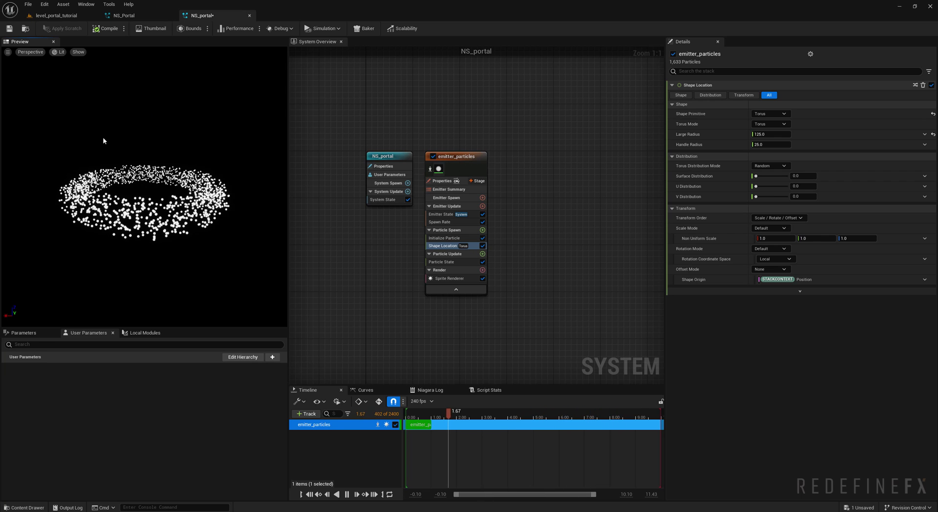
{"action": "left_click", "coordinate": [770, 249]}
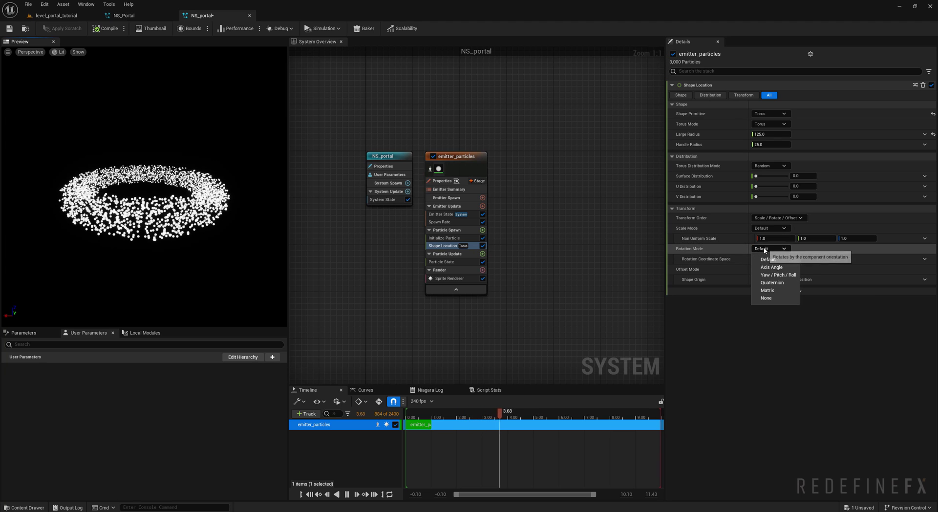
{"action": "left_click", "coordinate": [777, 267]}
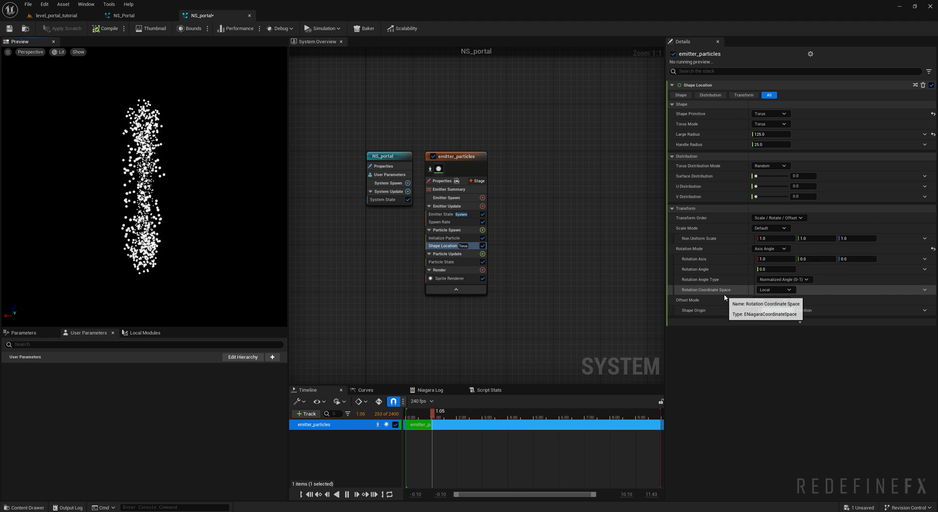
{"action": "left_click_drag", "start_coordinate": [269, 205], "coordinate": [113, 205]}
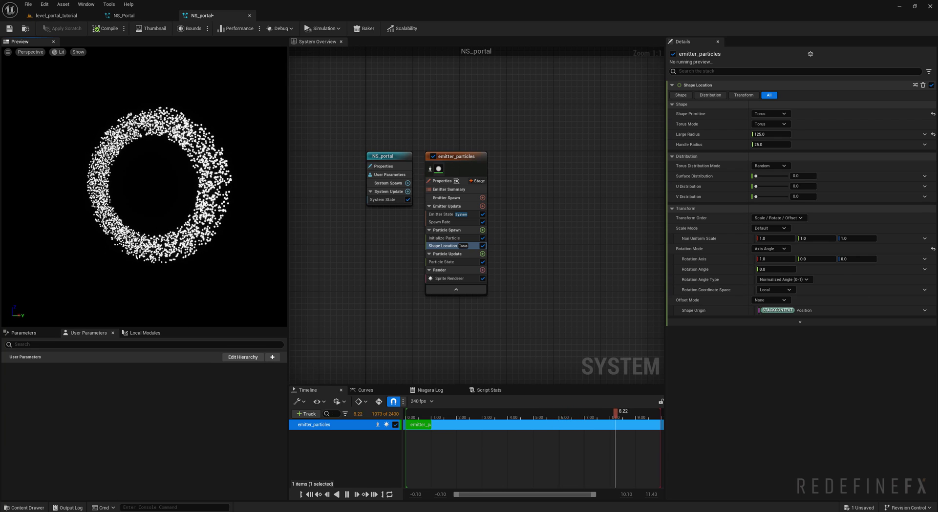
{"action": "left_click_drag", "start_coordinate": [88, 205], "coordinate": [122, 206]}
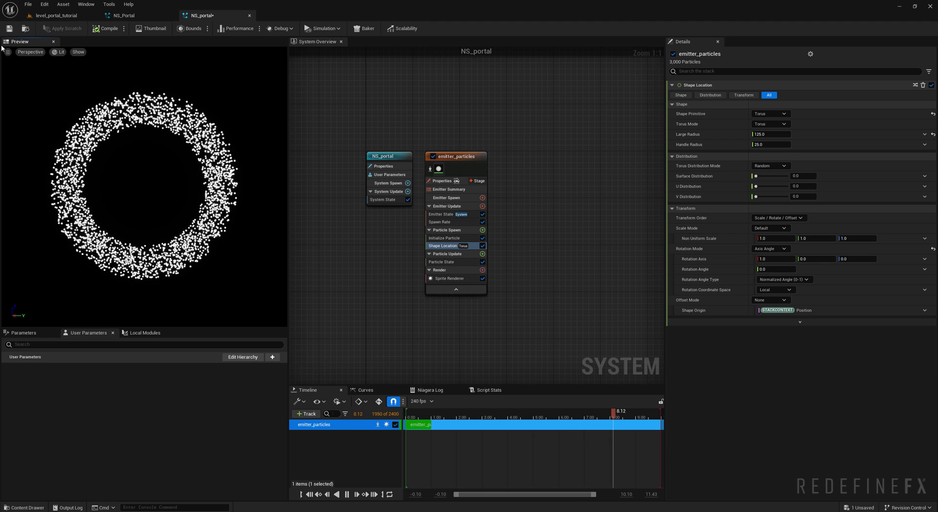
Step: Add a Vortex Force module to Particle Update and resolve its unmet dependency by adding Solve Forces and Velocity
{"action": "left_click", "coordinate": [424, 253]}
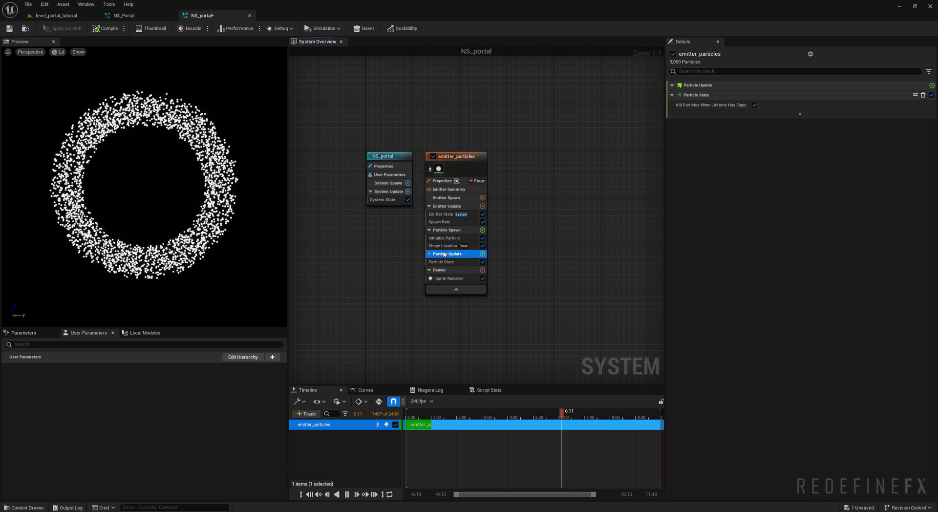
{"action": "left_click", "coordinate": [482, 253]}
{"action": "type", "text": "force"}
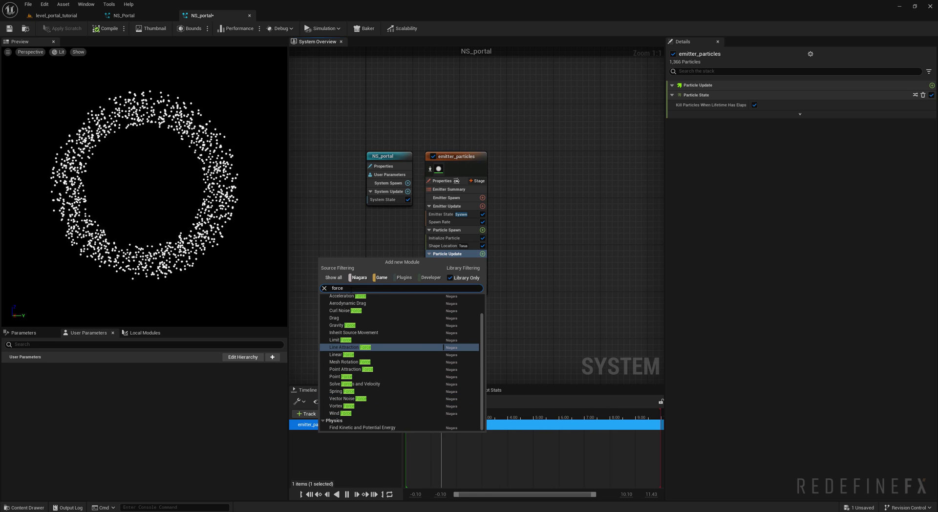
{"action": "left_click", "coordinate": [342, 406]}
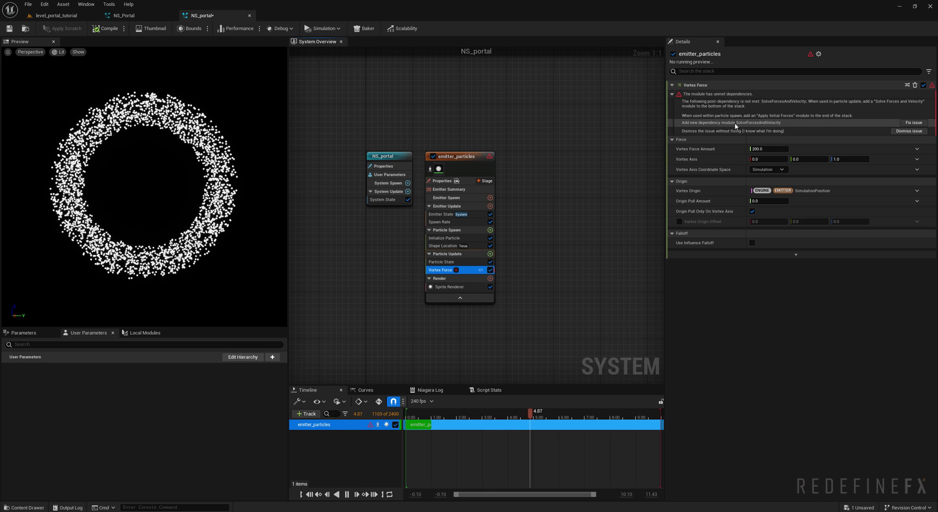
{"action": "left_click", "coordinate": [915, 124]}
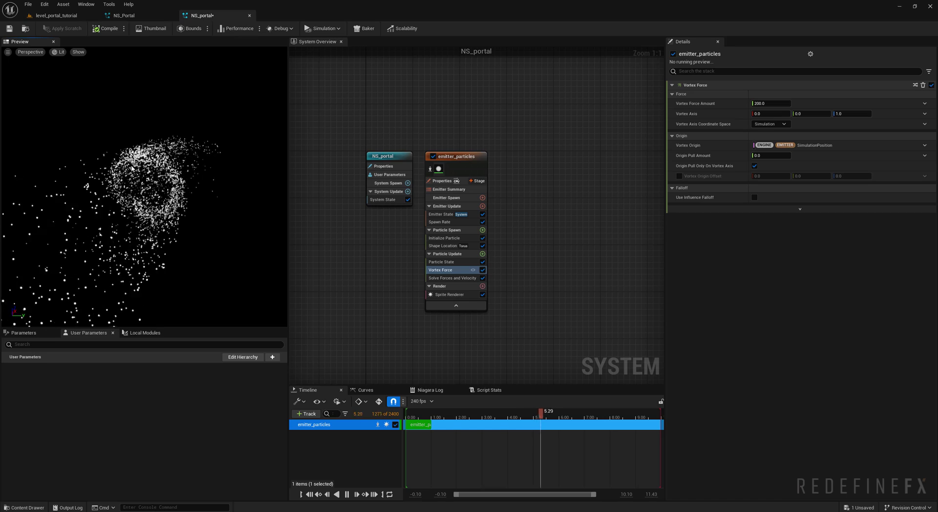
Step: Set the Vortex Force axis to 1 in X and 0 in Z
{"action": "left_click", "coordinate": [767, 113]}
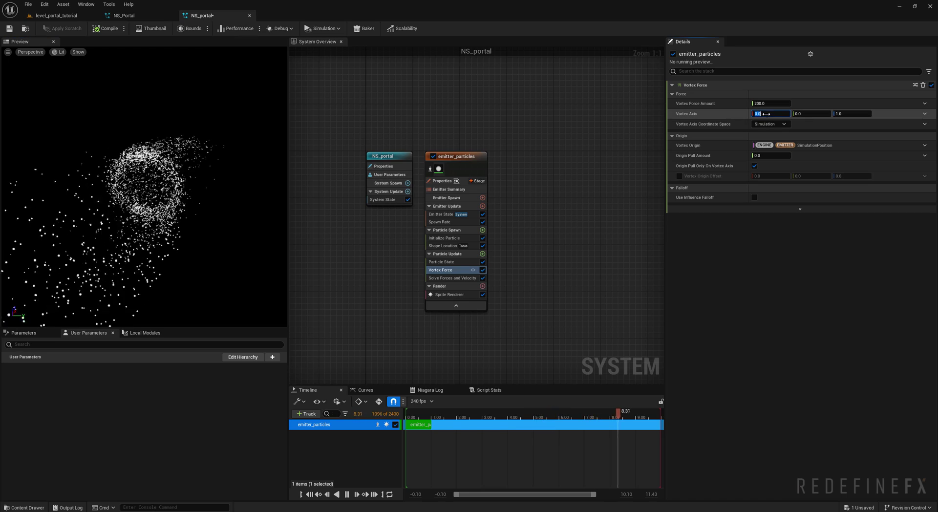
{"action": "type", "text": "1"}
{"action": "key", "text": "Return"}
{"action": "left_click", "coordinate": [850, 114]}
{"action": "type", "text": "0"}
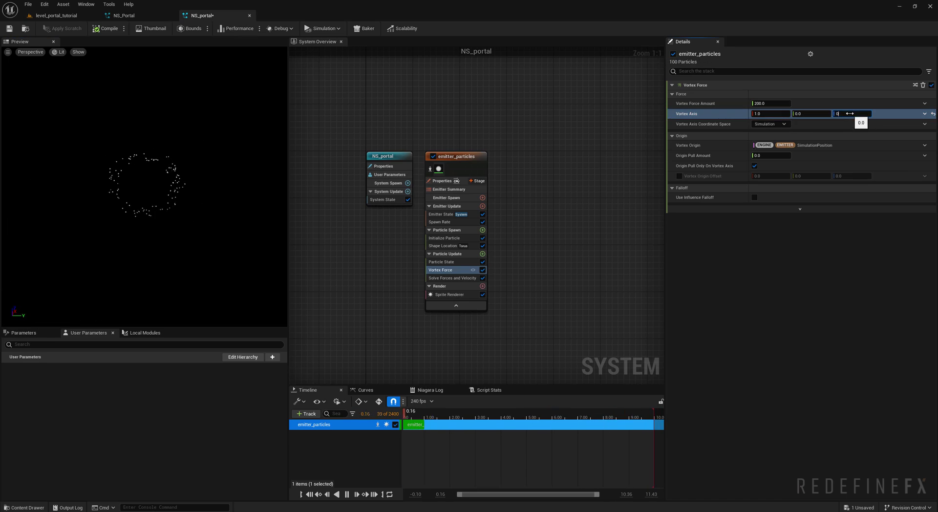
Step: Add a Drag module to Particle Update of emitter_particles and widen the preview area
{"action": "scroll", "coordinate": [165, 176], "scroll_direction": "up", "scroll_amount": 4}
{"action": "left_click_drag", "start_coordinate": [165, 176], "coordinate": [163, 189]}
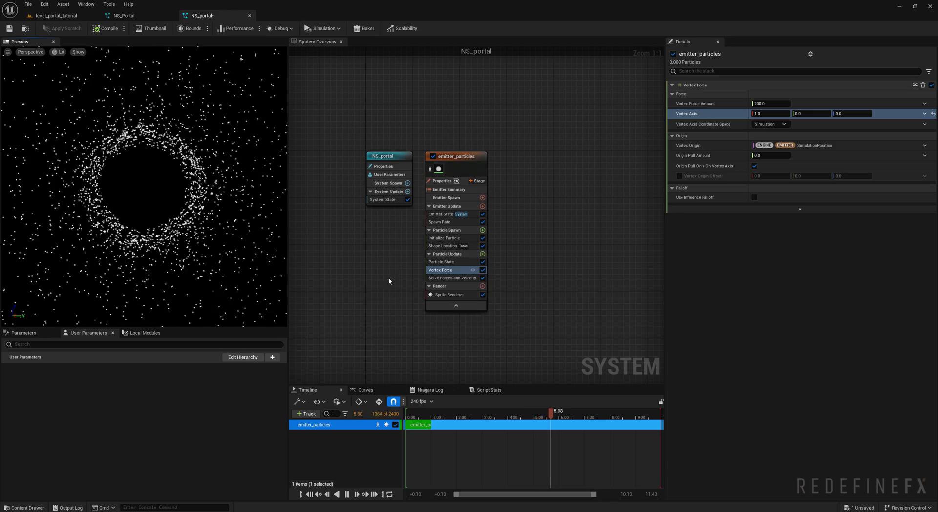
{"action": "left_click", "coordinate": [482, 255]}
{"action": "type", "text": "drag"}
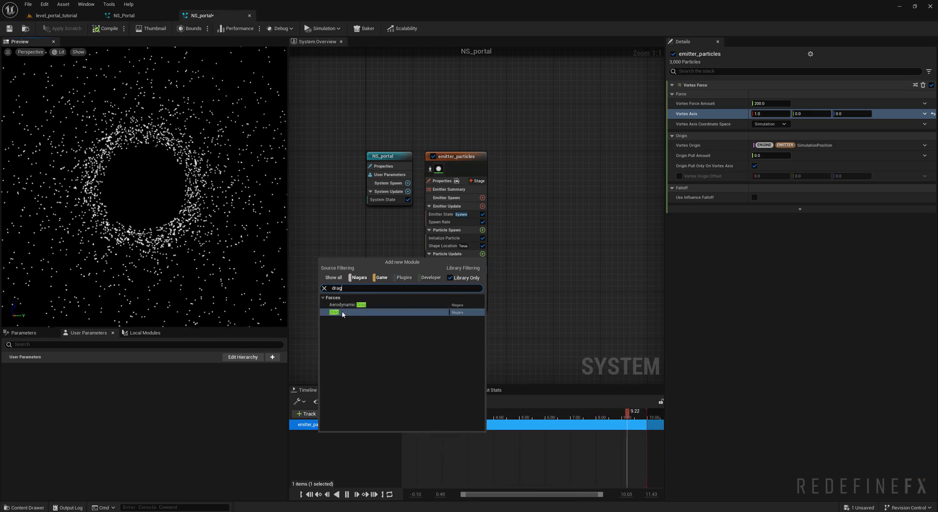
{"action": "key", "text": "Return"}
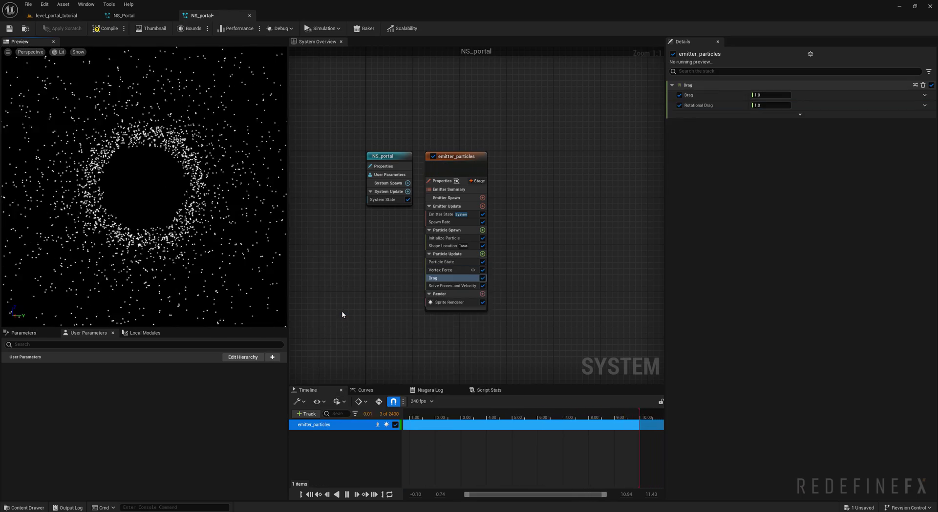
{"action": "left_click_drag", "start_coordinate": [288, 196], "coordinate": [336, 194]}
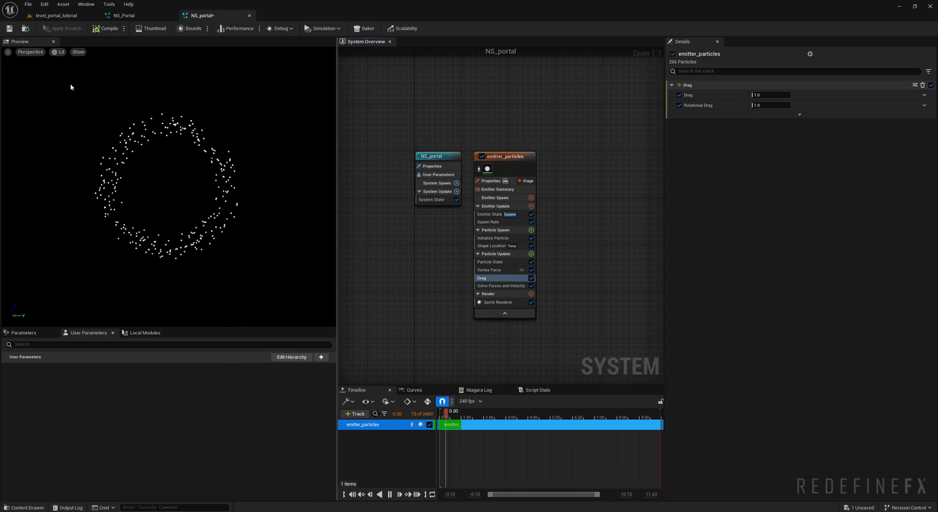
Step: Set the Vortex Force Amount to 100 and check the swirling ring in the preview
{"action": "left_click", "coordinate": [493, 270]}
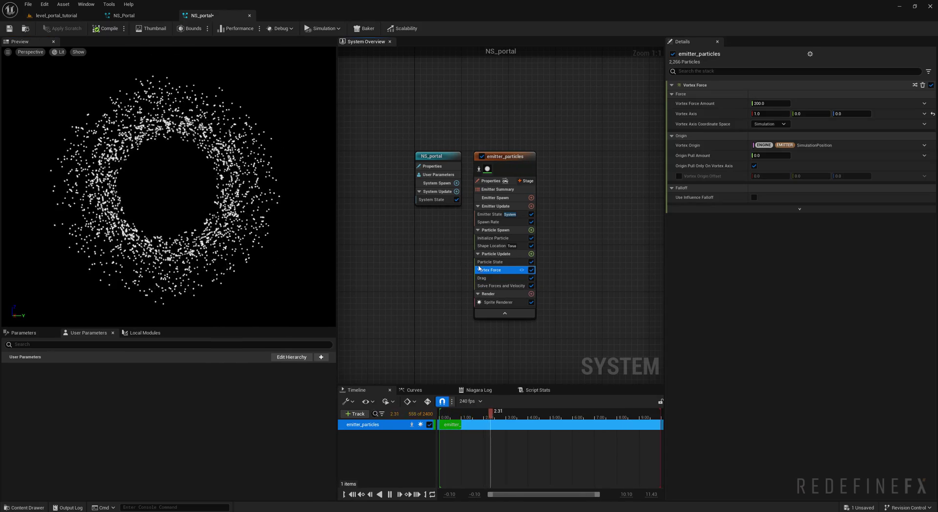
{"action": "left_click", "coordinate": [770, 103]}
{"action": "type", "text": "100"}
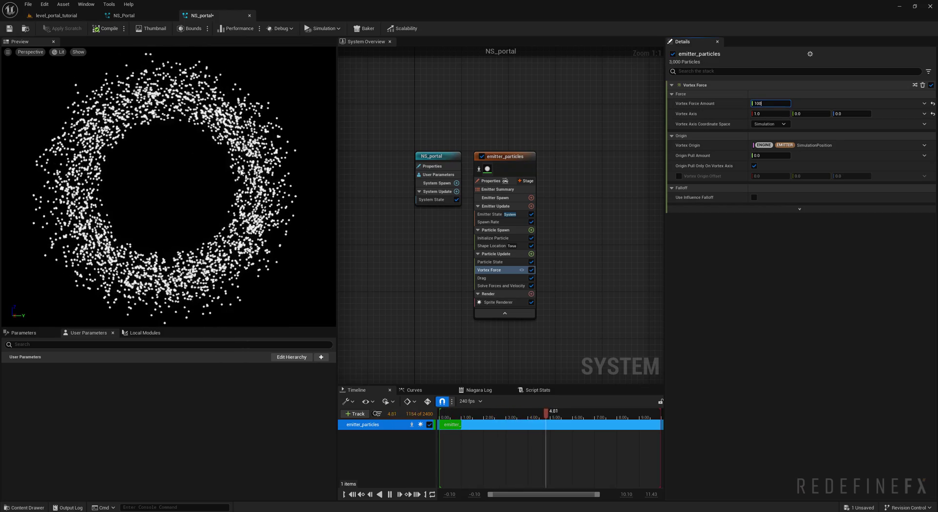
{"action": "left_click_drag", "start_coordinate": [241, 189], "coordinate": [286, 190]}
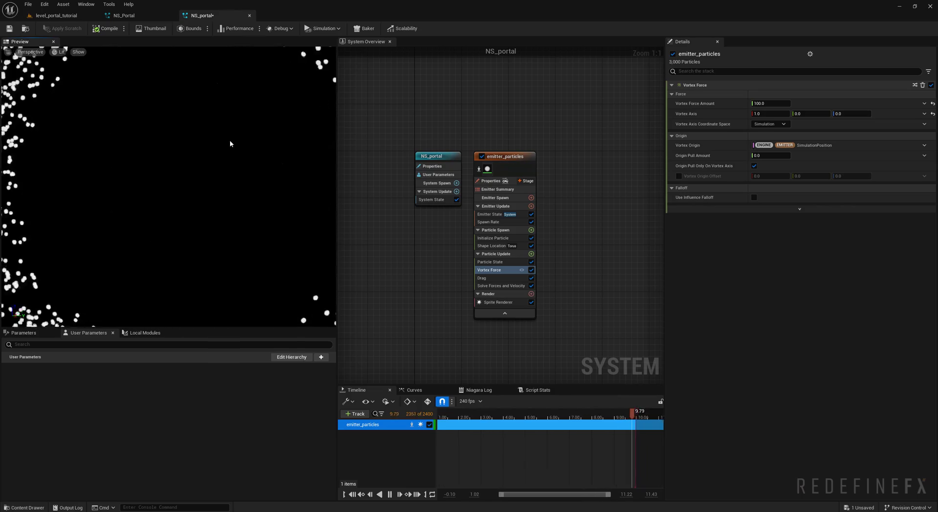
{"action": "middle_click_drag", "start_coordinate": [270, 122], "coordinate": [179, 136]}
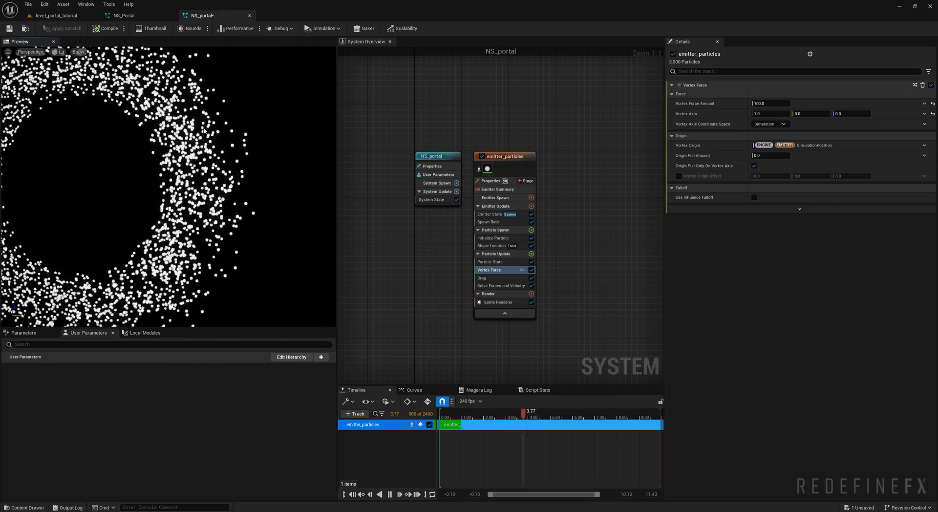
{"action": "scroll", "coordinate": [130, 180], "scroll_direction": "down", "scroll_amount": 3}
{"action": "mouse_move", "coordinate": [130, 180]}
{"action": "middle_mouse_down"}
{"action": "mouse_move", "coordinate": [113, 180]}
{"action": "mouse_move", "coordinate": [142, 177]}
{"action": "middle_mouse_up"}
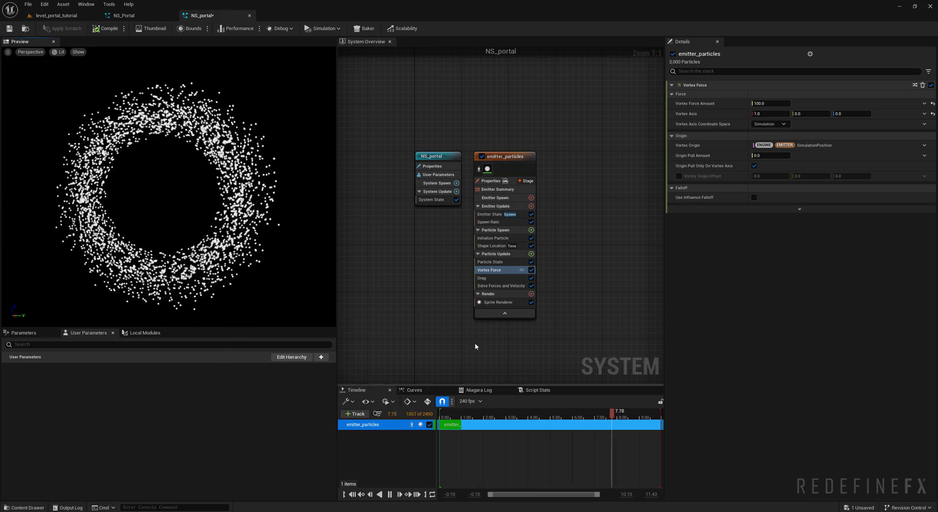
Step: Add a Scale Sprite Size module to Particle Update, using the Uniform Curve mode
{"action": "left_click", "coordinate": [531, 254]}
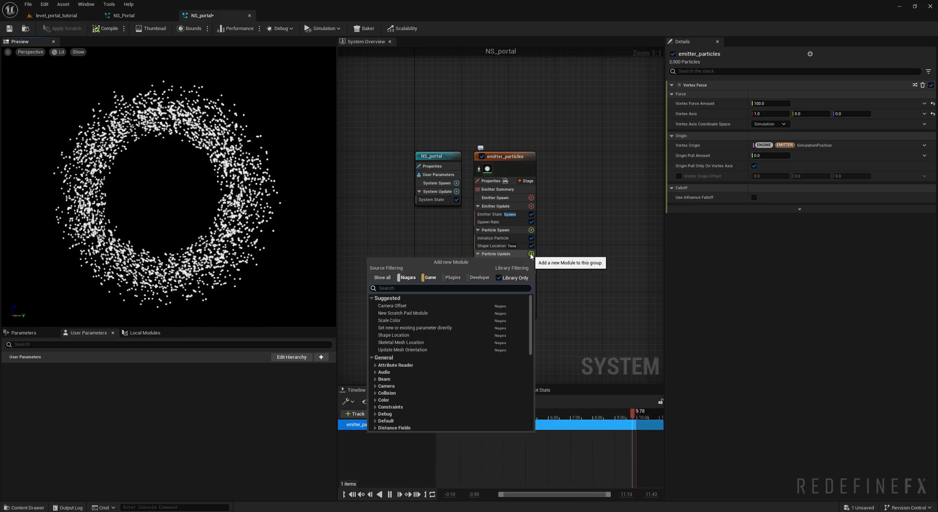
{"action": "type", "text": "size"}
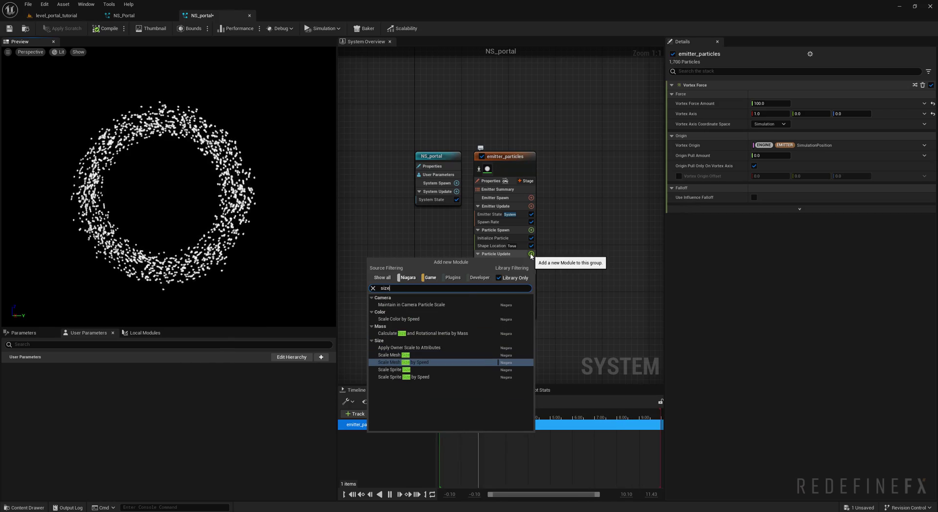
{"action": "left_click", "coordinate": [383, 370]}
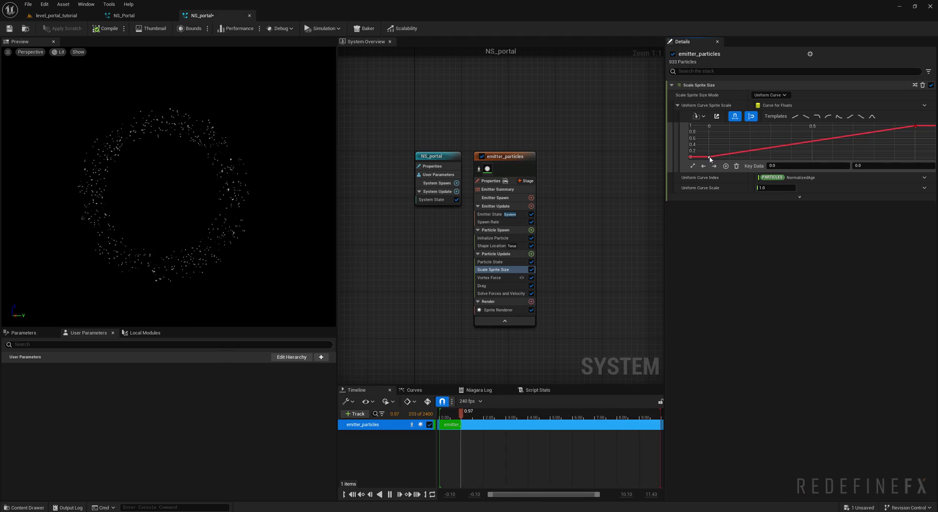
Step: Shape the sprite scale curve to peak at 1.0 at time 0.5 and fall to 0.0 at time 1.0, then smooth all keys
{"action": "right_click", "coordinate": [807, 144]}
{"action": "left_click", "coordinate": [824, 156]}
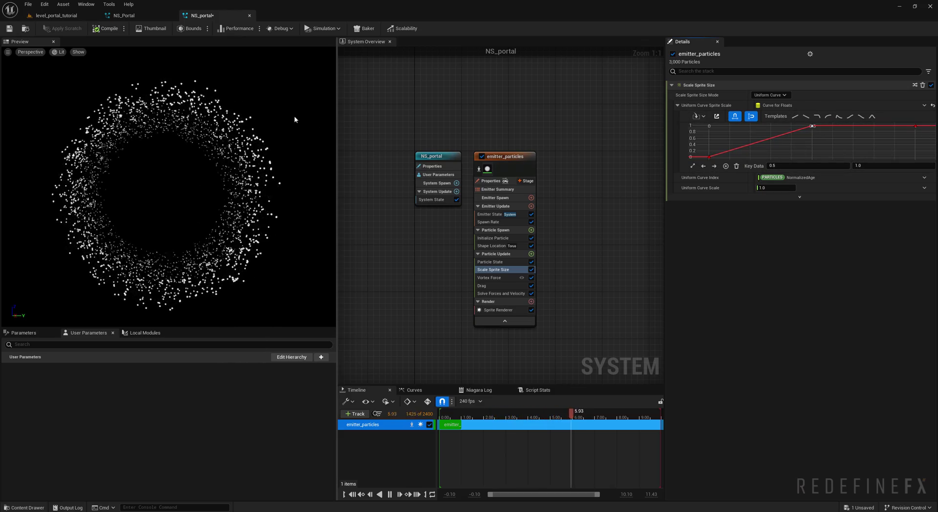
{"action": "left_click_drag", "start_coordinate": [915, 126], "coordinate": [918, 144]}
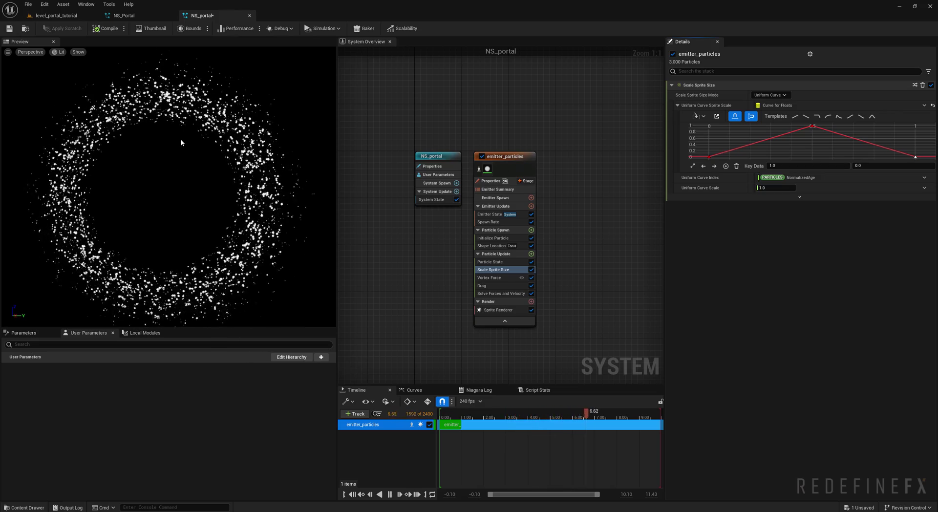
{"action": "left_click", "coordinate": [809, 138]}
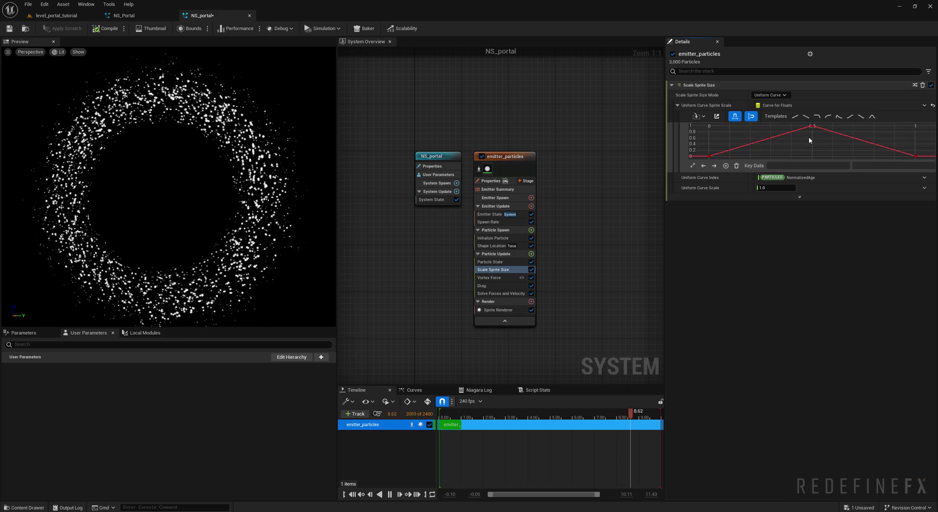
{"action": "key", "text": "ctrl+a"}
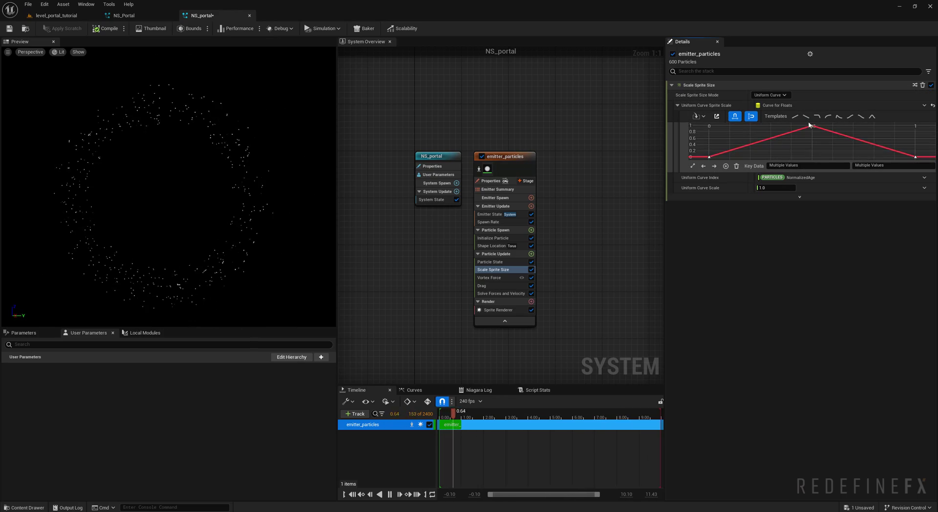
{"action": "key", "text": "1"}
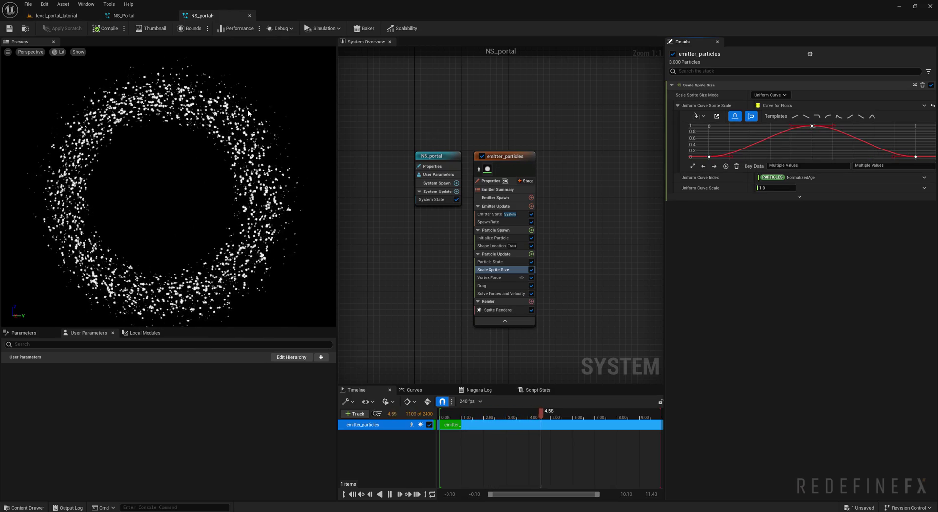
Step: Save all modified assets of the project
{"action": "scroll", "coordinate": [156, 139], "scroll_direction": "down", "scroll_amount": 3}
{"action": "right_click_drag", "start_coordinate": [442, 236], "coordinate": [366, 230]}
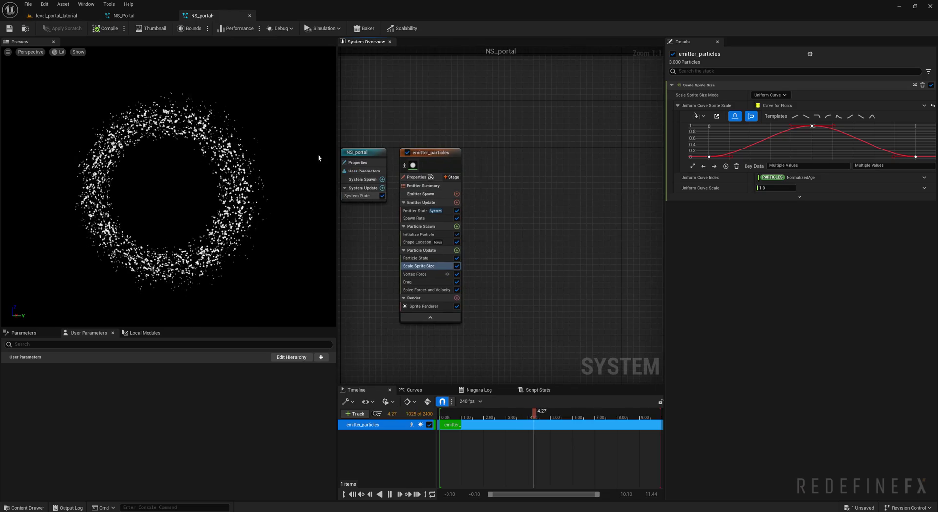
{"action": "right_click_drag", "start_coordinate": [366, 128], "coordinate": [405, 127]}
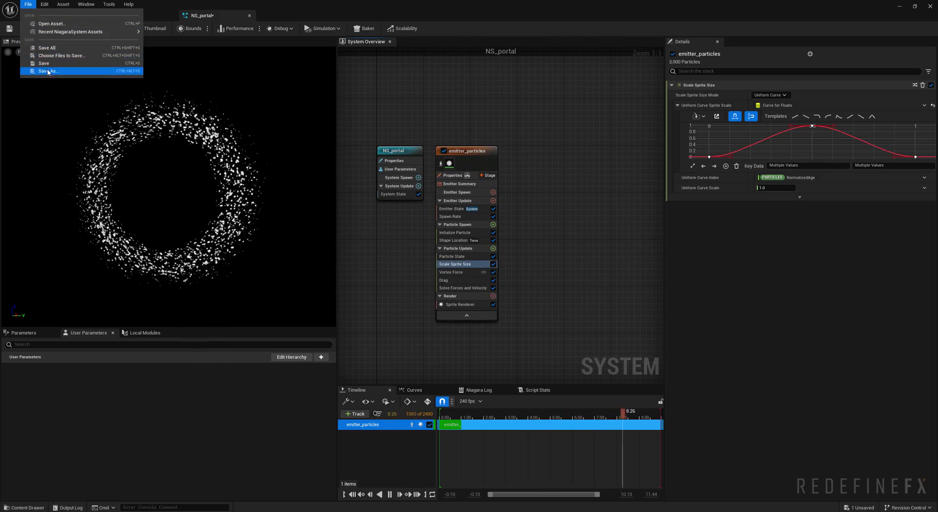
{"action": "left_click", "coordinate": [54, 48]}
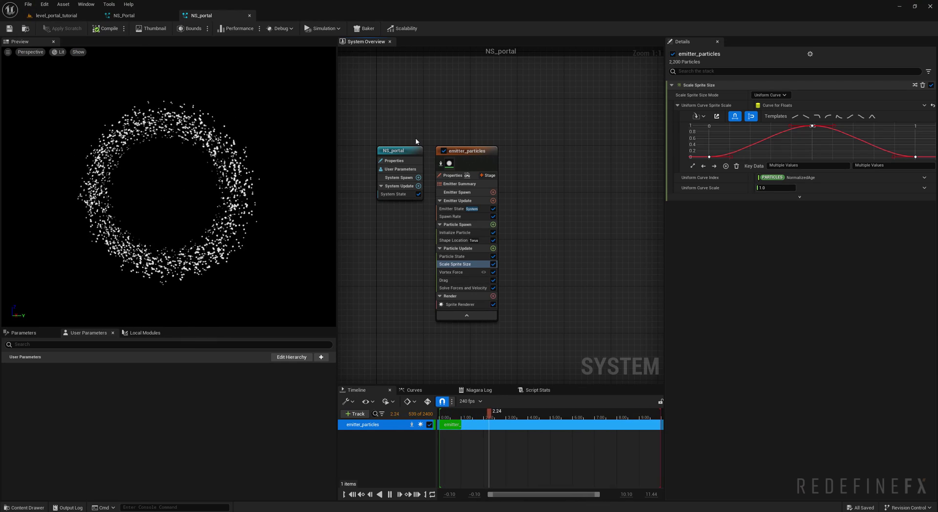
Step: Add a Set Fluid Source Attributes module to Particle Update of emitter_particles
{"action": "right_click_drag", "start_coordinate": [473, 194], "coordinate": [440, 181]}
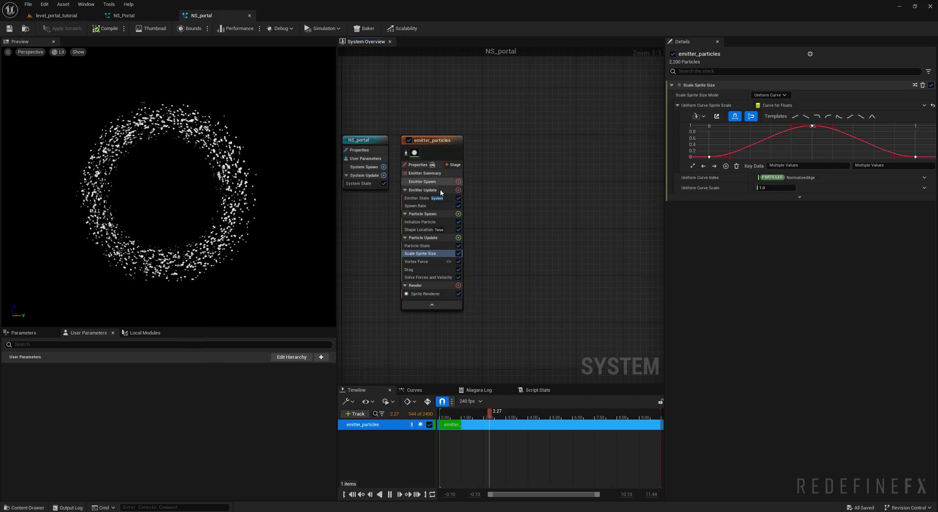
{"action": "right_click_drag", "start_coordinate": [413, 75], "coordinate": [448, 75]}
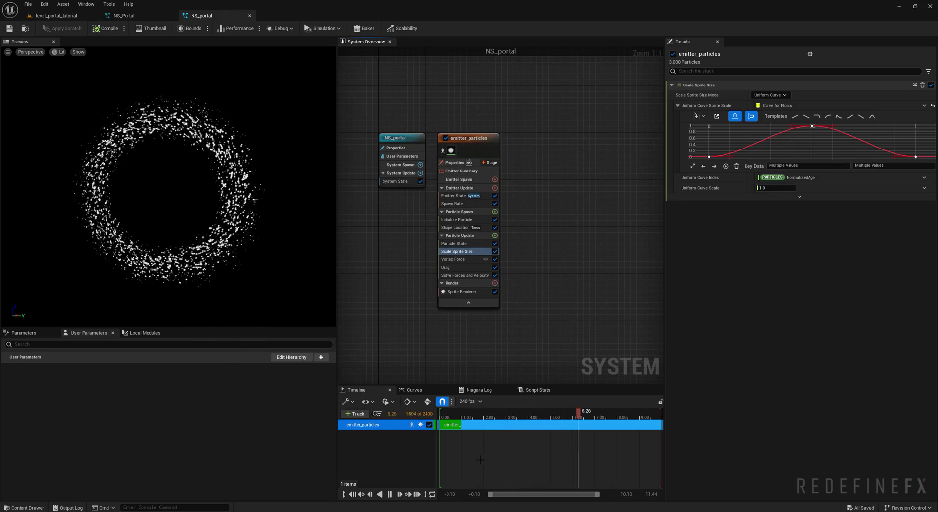
{"action": "left_click", "coordinate": [464, 235]}
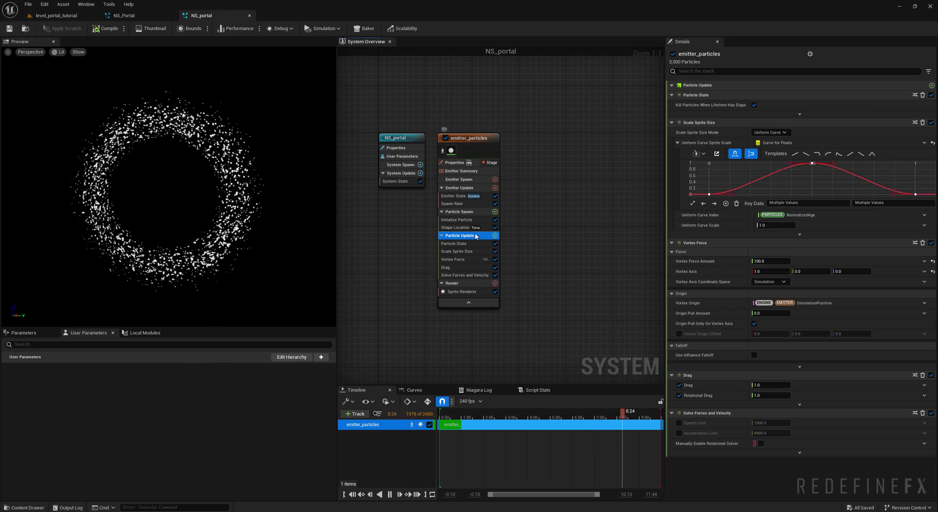
{"action": "left_click", "coordinate": [494, 236]}
{"action": "type", "text": "set"}
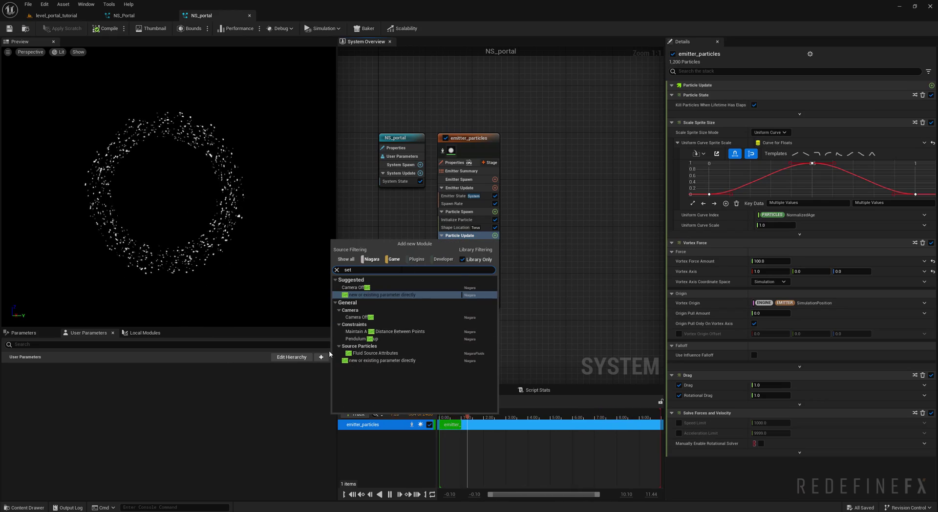
{"action": "left_click", "coordinate": [370, 353]}
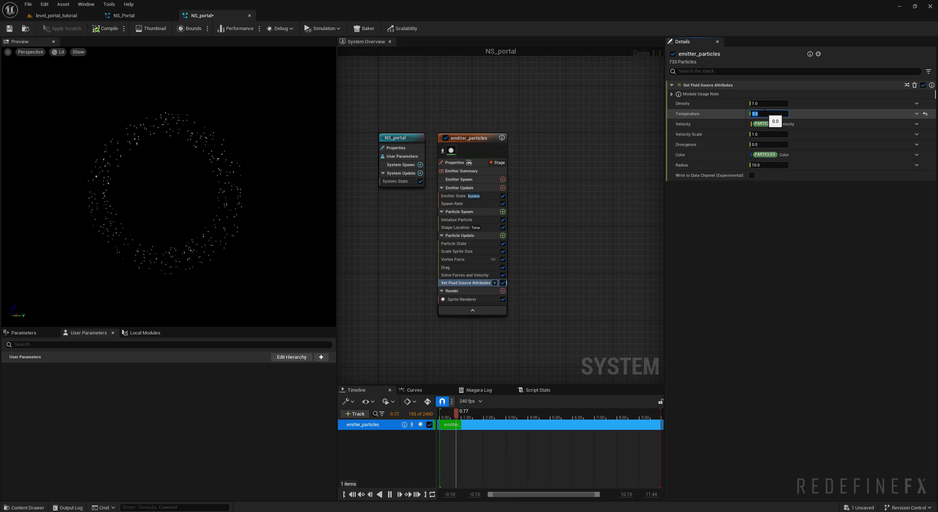
Step: In Set Fluid Source Attributes, set Density to 0.3 and Temperature to 0.0
{"action": "left_click", "coordinate": [763, 105]}
{"action": "type", "text": "0.3"}
{"action": "key", "text": "Return"}
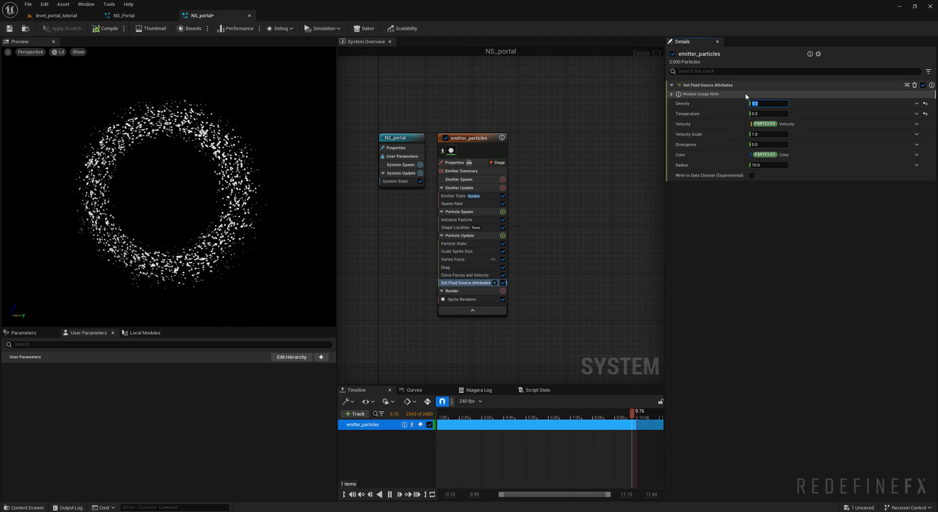
Step: Add the Grid 3D Gas Master Emitter parent emitter to the system beside emitter_particles
{"action": "right_click_drag", "start_coordinate": [549, 173], "coordinate": [510, 173]}
{"action": "right_click", "coordinate": [506, 154]}
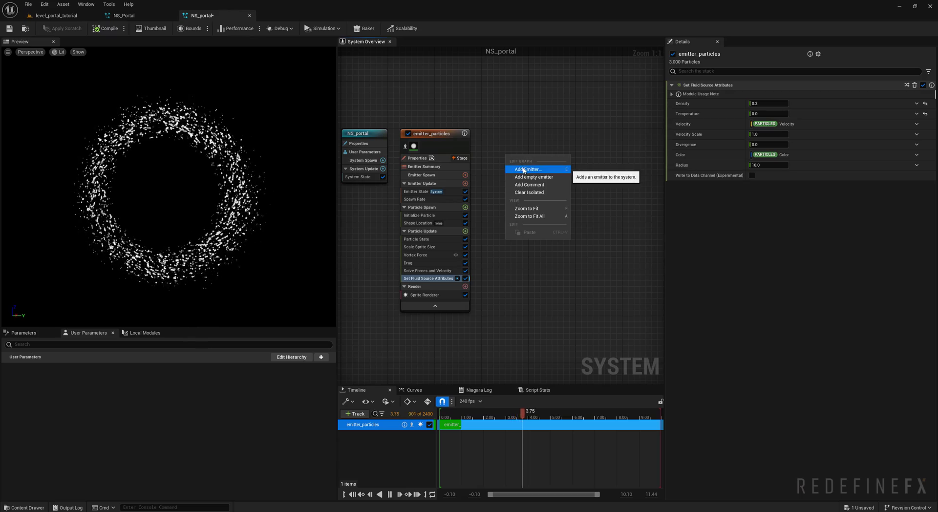
{"action": "left_click", "coordinate": [524, 169]}
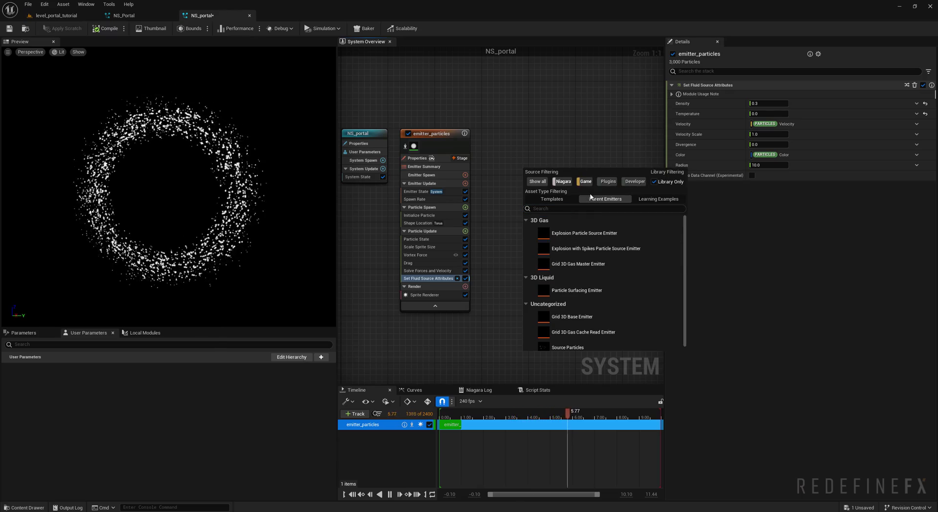
{"action": "double_click", "coordinate": [575, 264]}
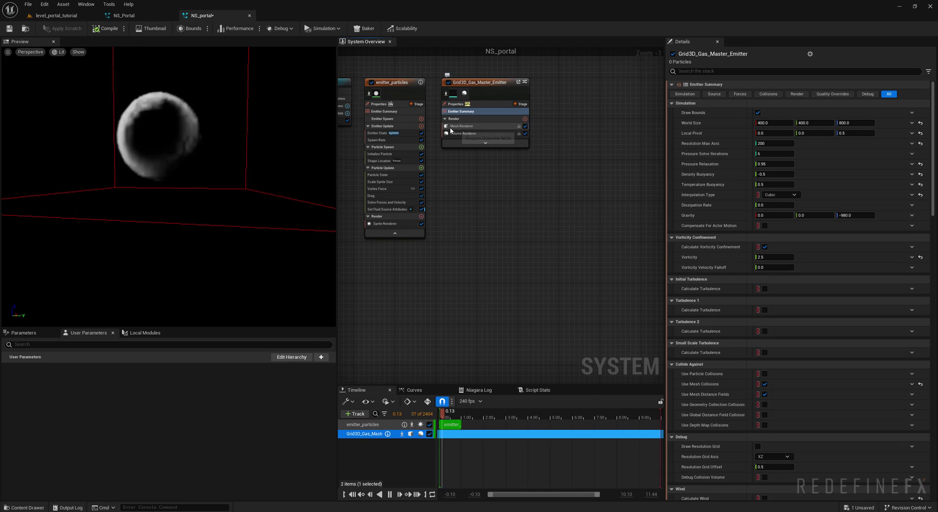
{"action": "right_click_drag", "start_coordinate": [540, 197], "coordinate": [580, 292]}
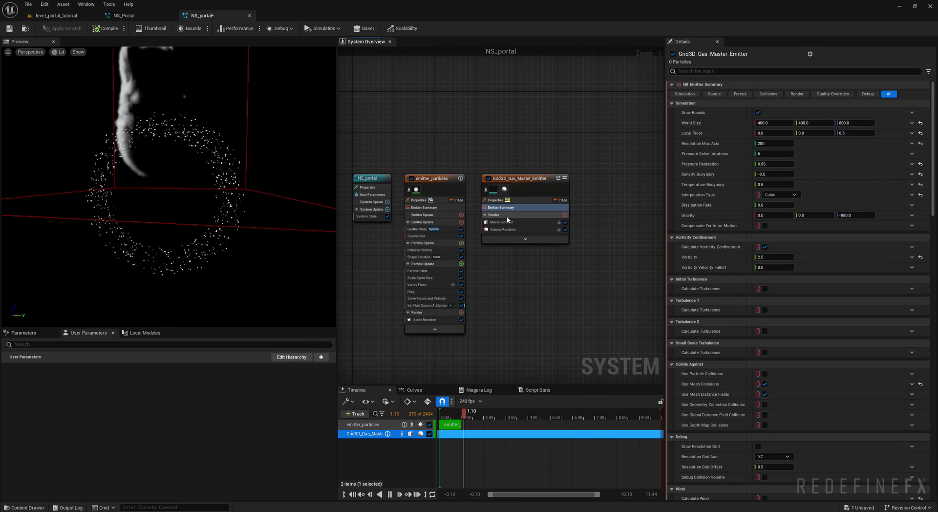
Step: Disable the gas emitter's Sphere Source and set its Particle Source Type to Emitter
{"action": "left_click", "coordinate": [685, 94]}
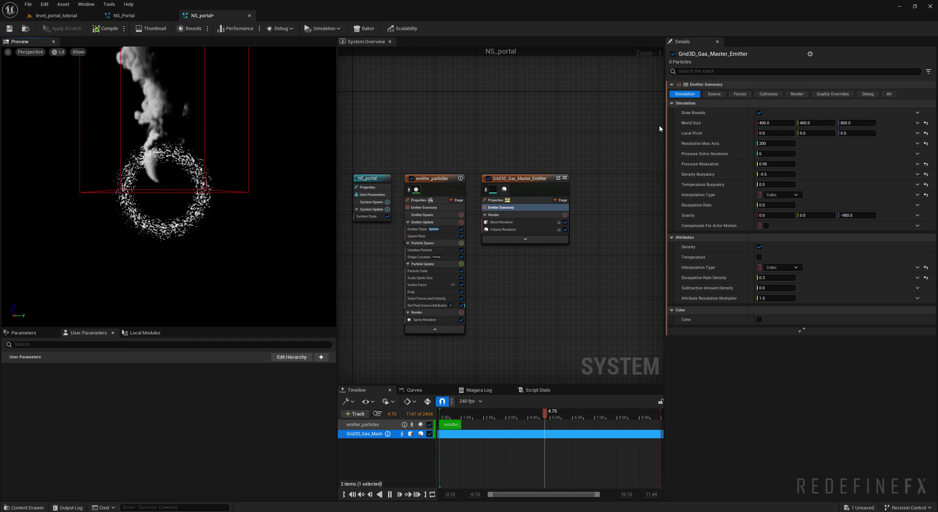
{"action": "left_click", "coordinate": [713, 94]}
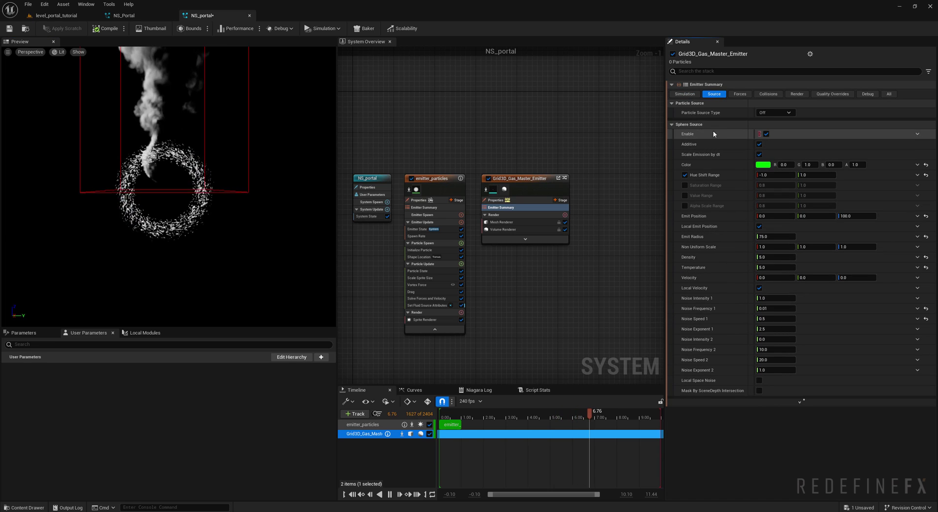
{"action": "left_click", "coordinate": [766, 134]}
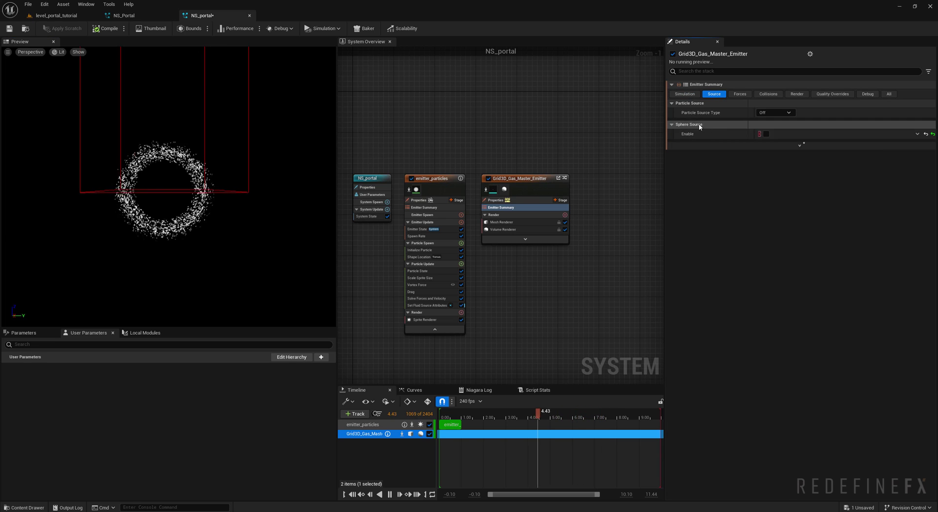
{"action": "left_click", "coordinate": [771, 113]}
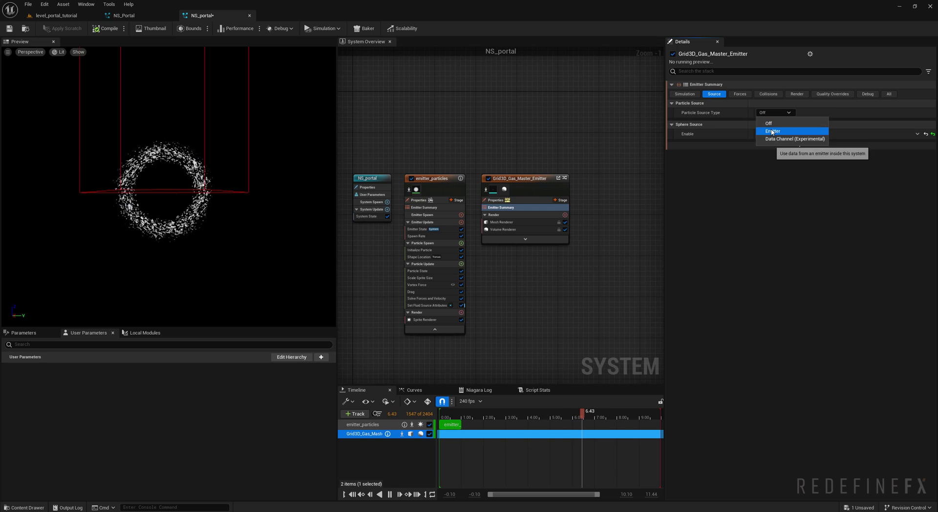
{"action": "left_click", "coordinate": [772, 132]}
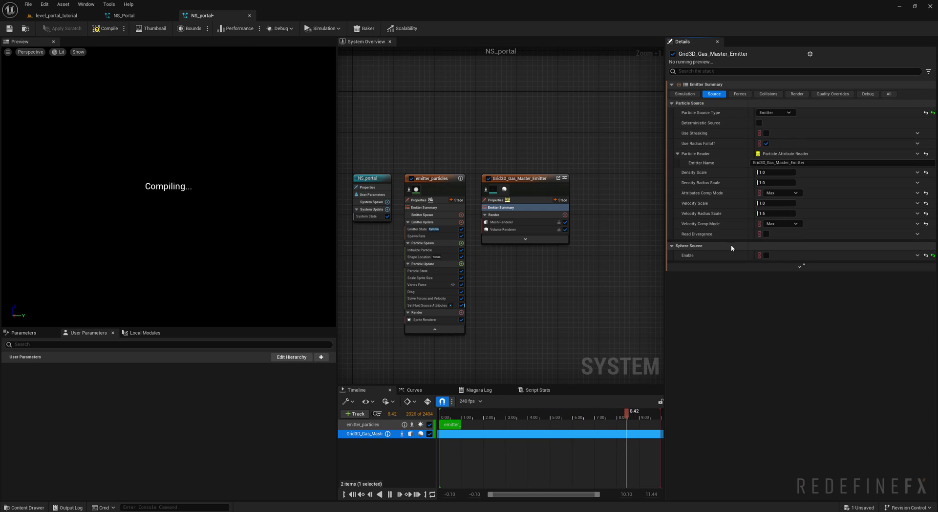
Step: Set the emitter_particles Sim Target to GPUCompute Sim and its Calculate Bounds Mode to Fixed
{"action": "left_click", "coordinate": [418, 180]}
{"action": "left_click", "coordinate": [419, 200]}
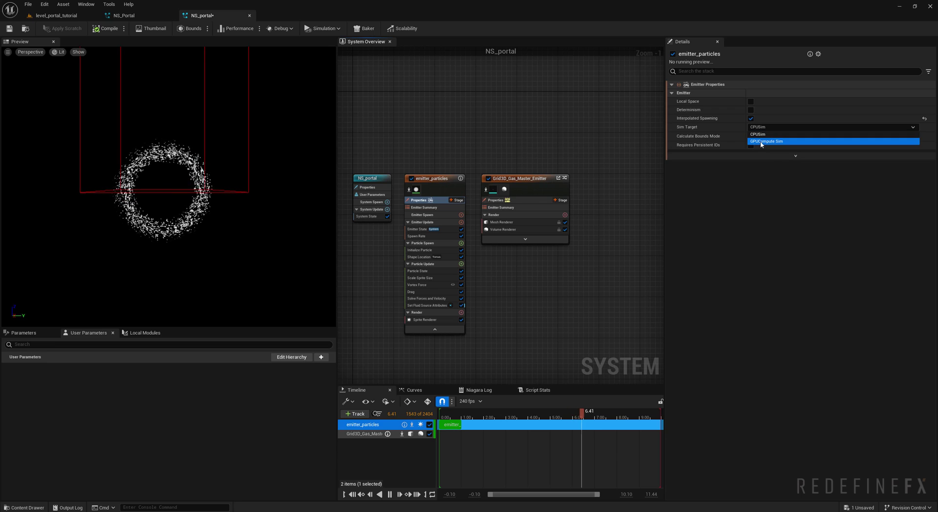
{"action": "left_click", "coordinate": [760, 142]}
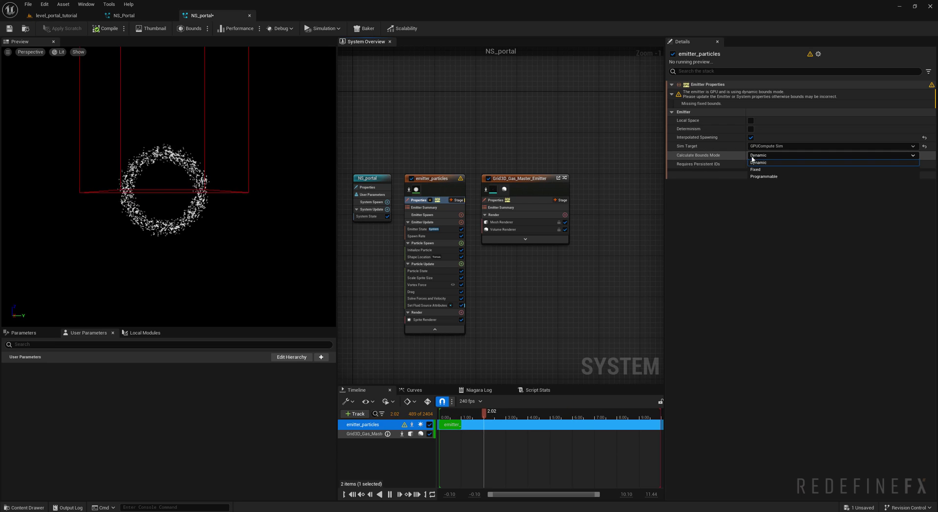
{"action": "left_click", "coordinate": [760, 169]}
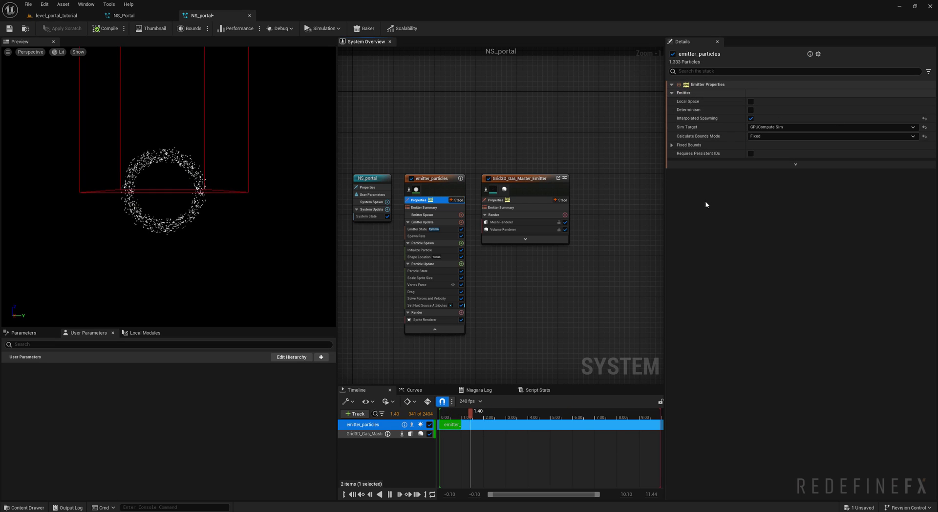
Step: Set the gas emitter's Particle Reader Emitter Name to emitter_particles and check the resulting smoke in the preview
{"action": "left_click", "coordinate": [503, 208]}
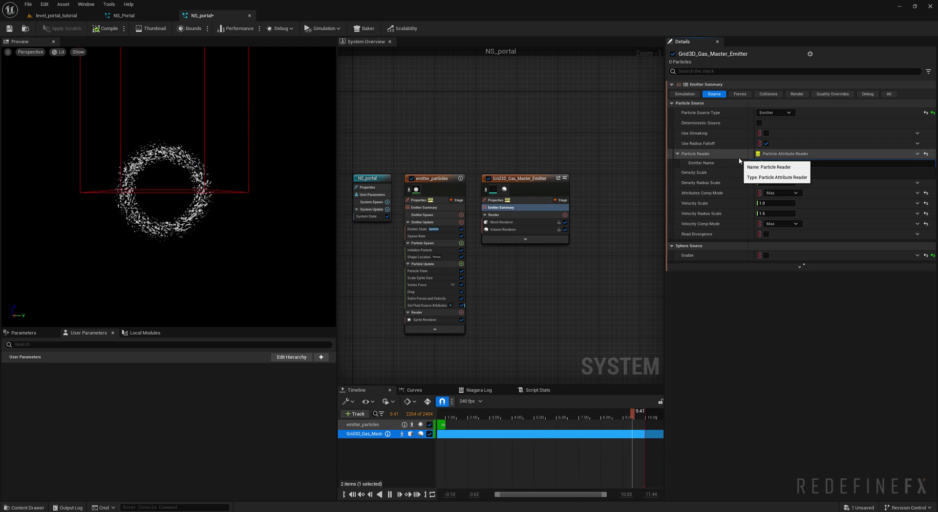
{"action": "left_click", "coordinate": [762, 163]}
{"action": "type", "text": "emitter_particles"}
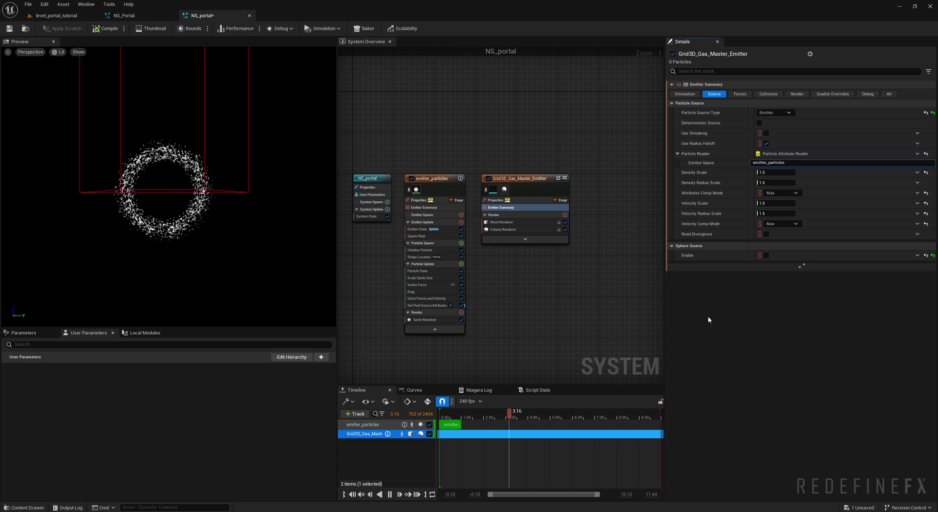
{"action": "scroll", "coordinate": [141, 136], "scroll_direction": "up", "scroll_amount": 4}
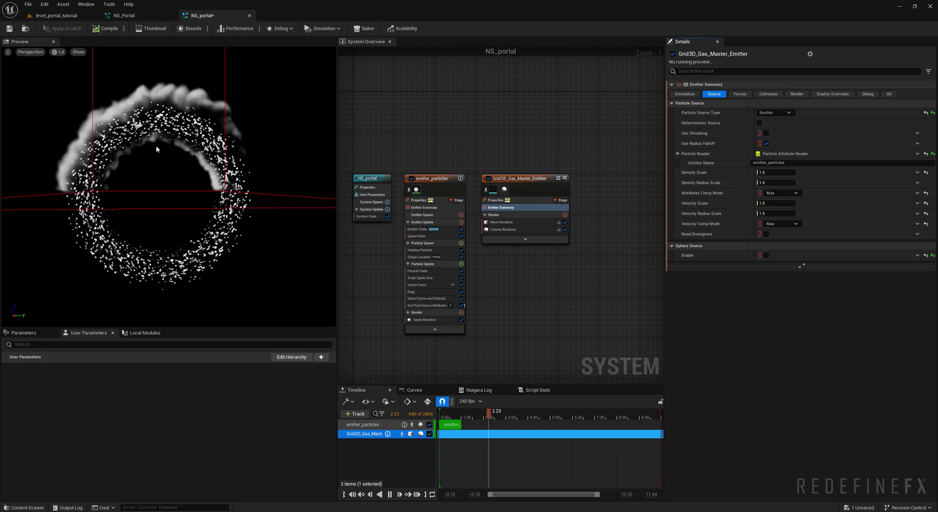
{"action": "mouse_move", "coordinate": [182, 131]}
{"action": "left_mouse_down"}
{"action": "mouse_move", "coordinate": [229, 141]}
{"action": "mouse_move", "coordinate": [182, 131]}
{"action": "left_mouse_up"}
{"action": "scroll", "coordinate": [183, 131], "scroll_direction": "down", "scroll_amount": 4}
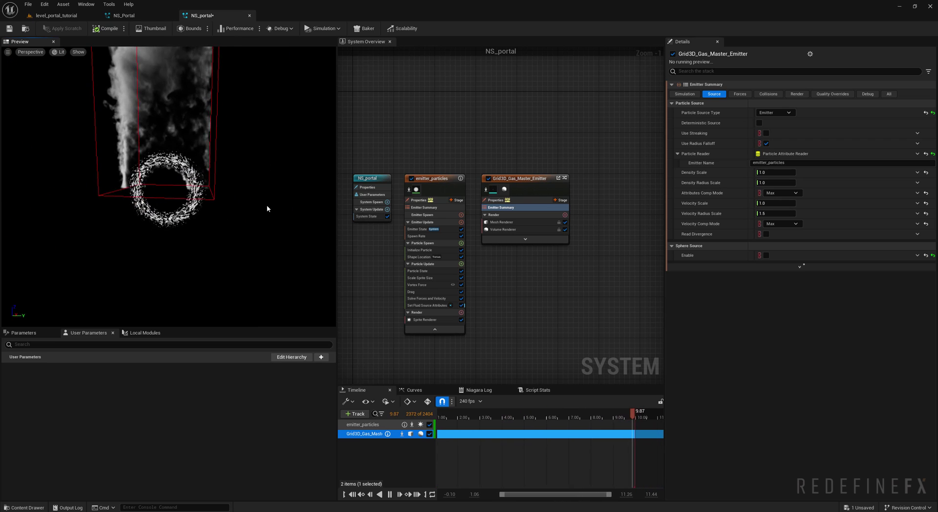
Step: Set the gas simulation's World Size to 800, 1200, 600
{"action": "left_click", "coordinate": [684, 95]}
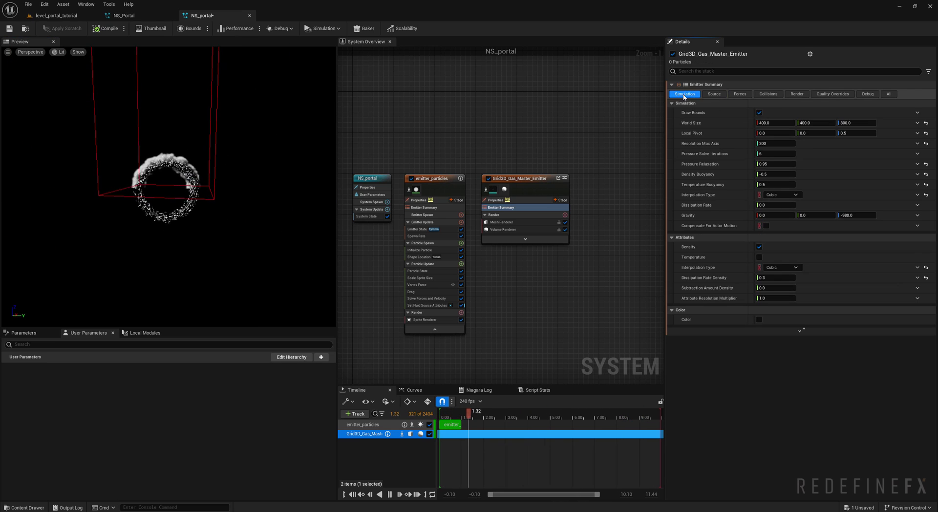
{"action": "left_click", "coordinate": [759, 123]}
{"action": "type", "text": "8"}
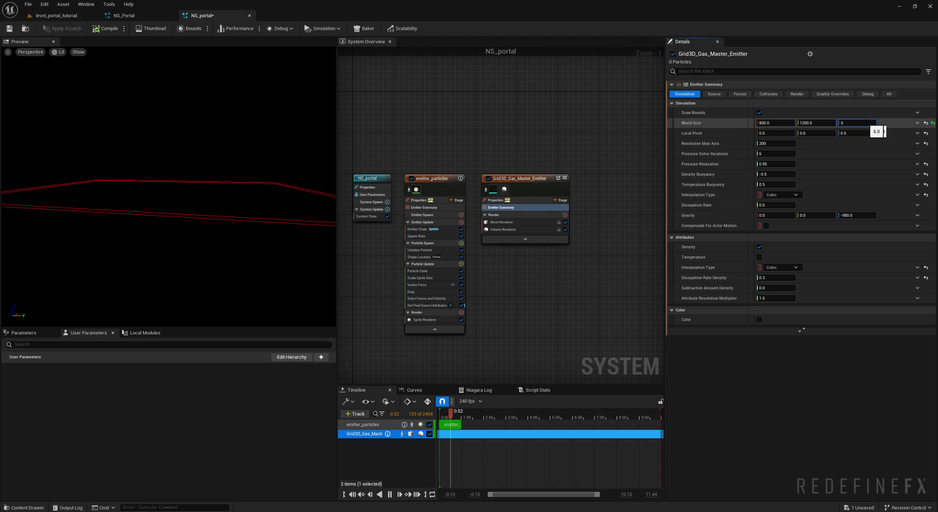
{"action": "left_click_drag", "start_coordinate": [174, 199], "coordinate": [175, 200]}
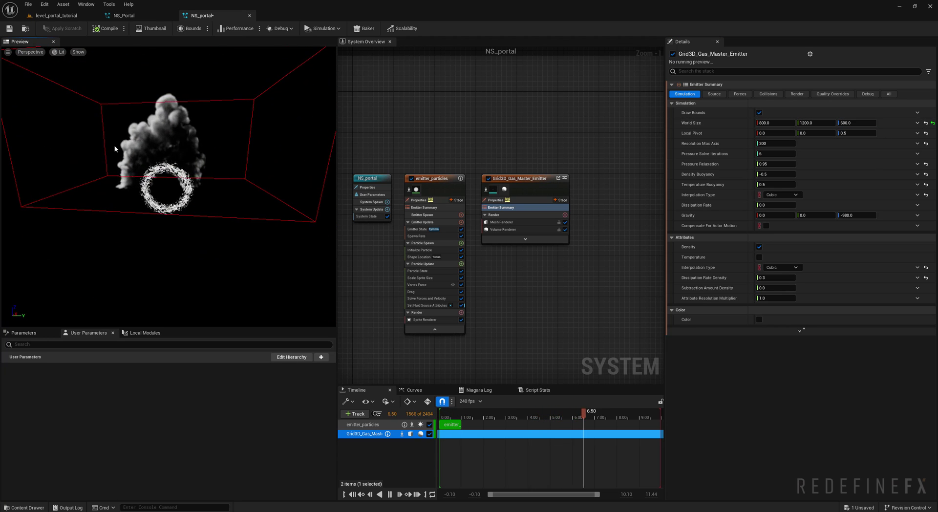
{"action": "left_click_drag", "start_coordinate": [115, 148], "coordinate": [150, 145]}
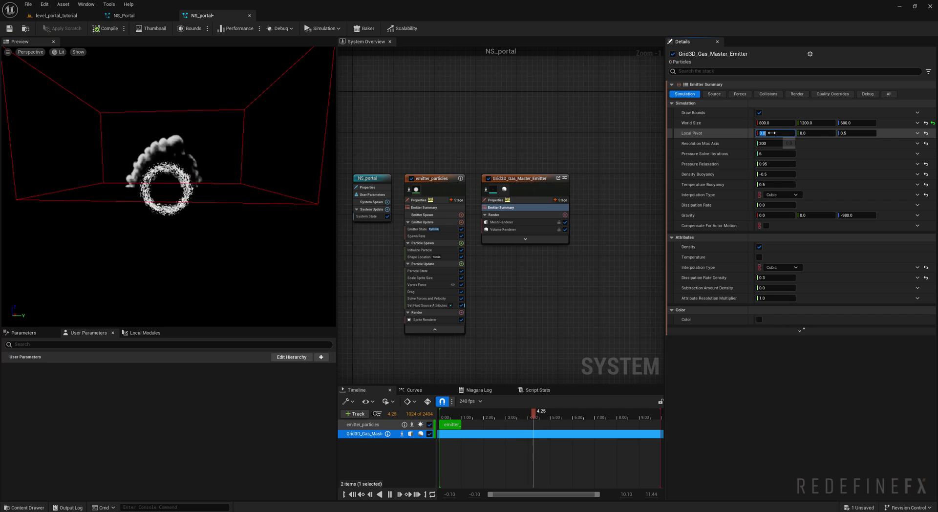
Step: Set the gas simulation's Local Pivot to 0.2, 0.0, 0.2
{"action": "left_click", "coordinate": [854, 132]}
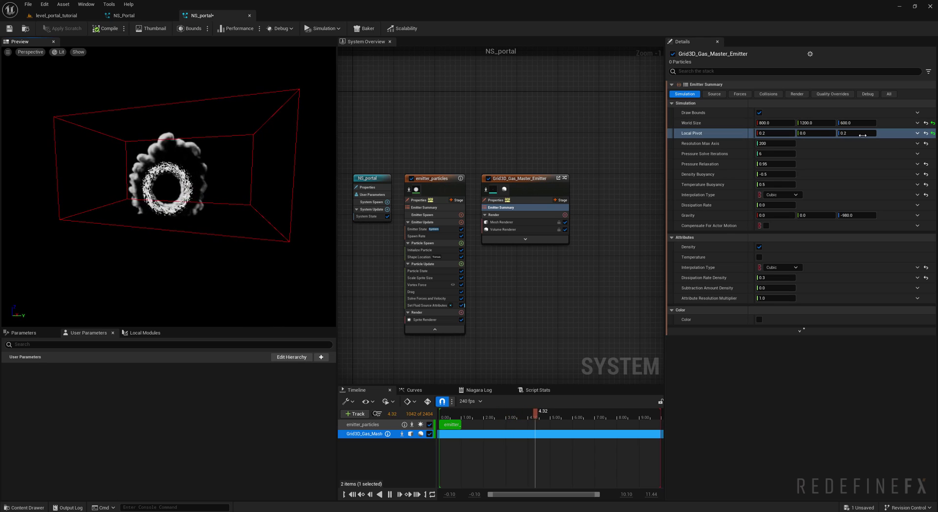
{"action": "scroll", "coordinate": [182, 217], "scroll_direction": "up", "scroll_amount": 5}
{"action": "left_click_drag", "start_coordinate": [181, 216], "coordinate": [122, 268]}
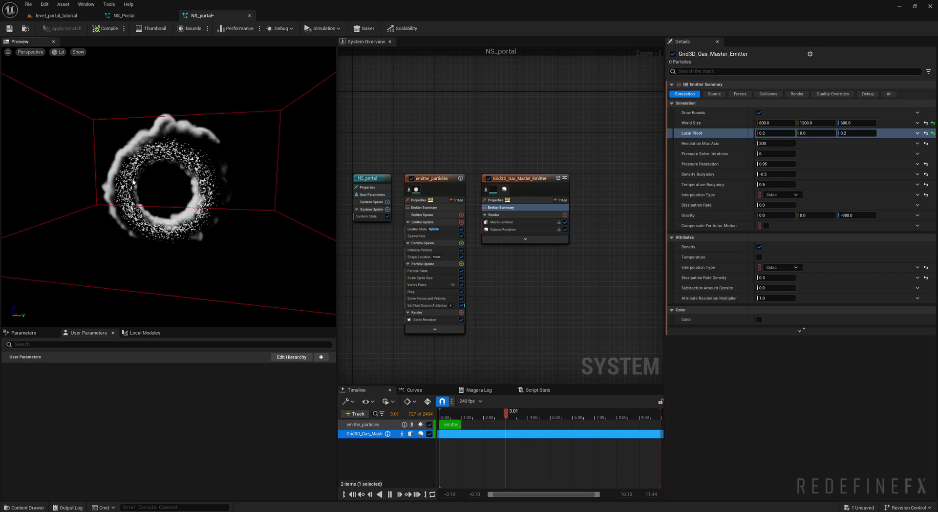
Step: Set the gas simulation's Density Buoyancy to 0.1 and check the smoke ring's motion
{"action": "scroll", "coordinate": [132, 179], "scroll_direction": "down", "scroll_amount": 2}
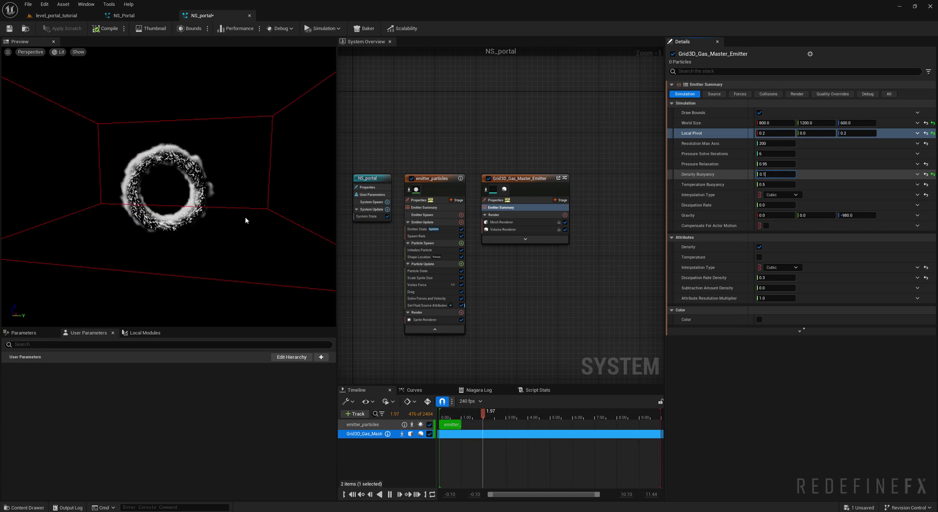
{"action": "left_click_drag", "start_coordinate": [239, 203], "coordinate": [239, 202]}
{"action": "left_click_drag", "start_coordinate": [209, 166], "coordinate": [171, 176]}
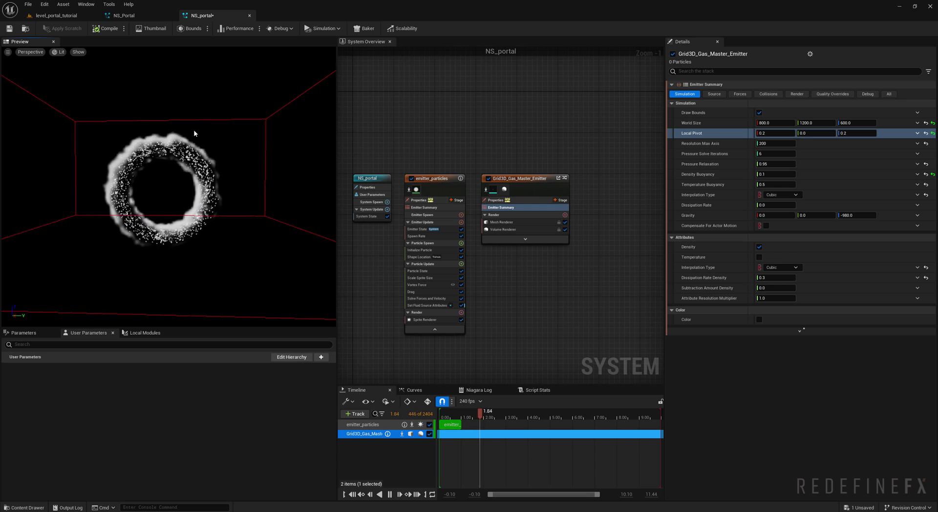
Step: Set the gas simulation's Dissipation Rate Density to 0.9 and check how the smoke fades
{"action": "left_click", "coordinate": [769, 278]}
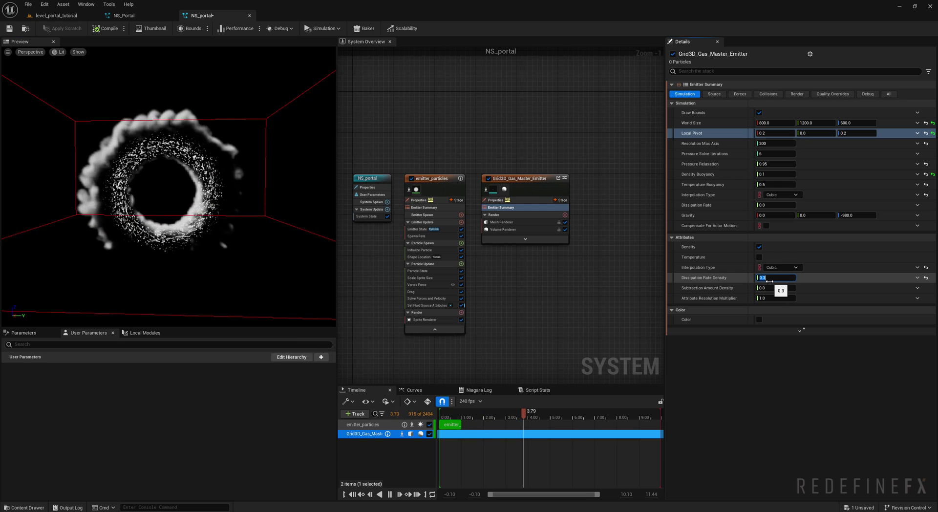
{"action": "type", "text": "0."}
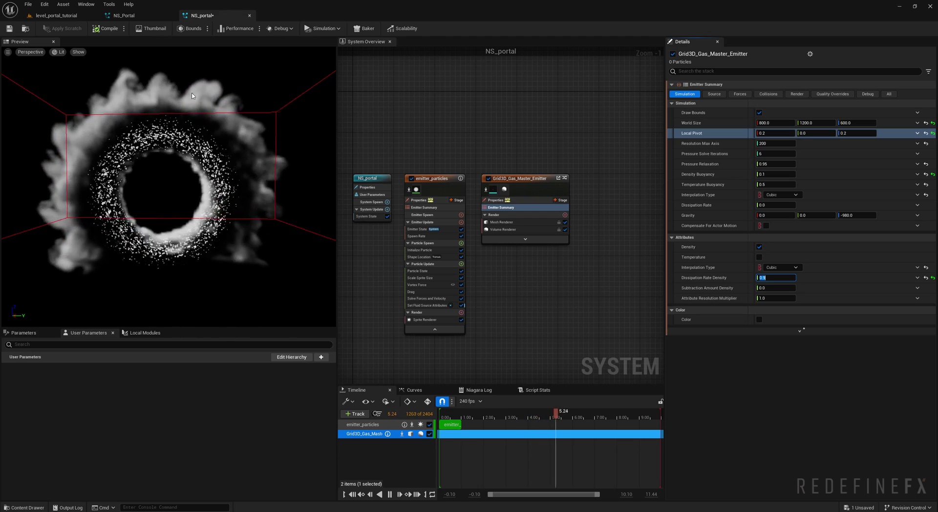
{"action": "left_click_drag", "start_coordinate": [261, 158], "coordinate": [197, 158]}
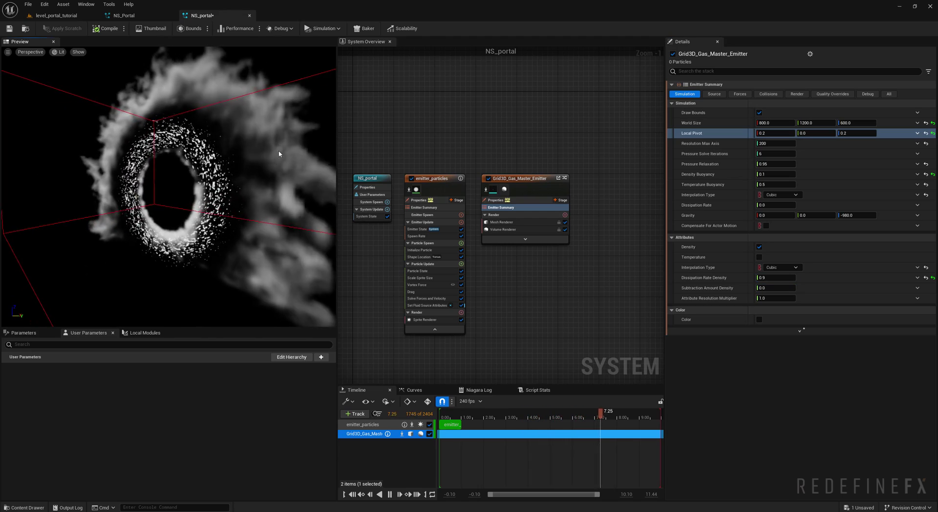
{"action": "scroll", "coordinate": [278, 152], "scroll_direction": "down", "scroll_amount": 3}
{"action": "left_click_drag", "start_coordinate": [211, 129], "coordinate": [184, 128]}
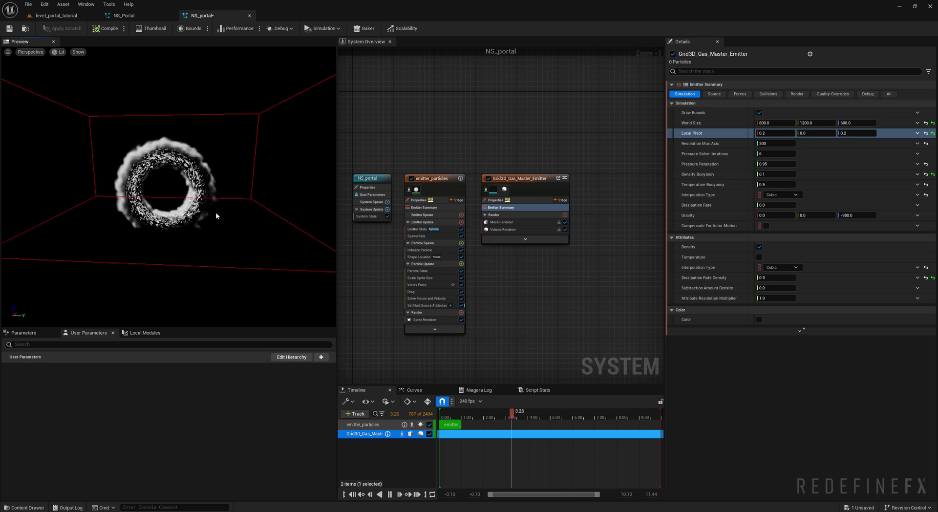
Step: Set the gas simulation's Resolution Max Axis to 500 and Pressure Solve Iterations to 12
{"action": "left_click", "coordinate": [770, 143]}
{"action": "type", "text": "500"}
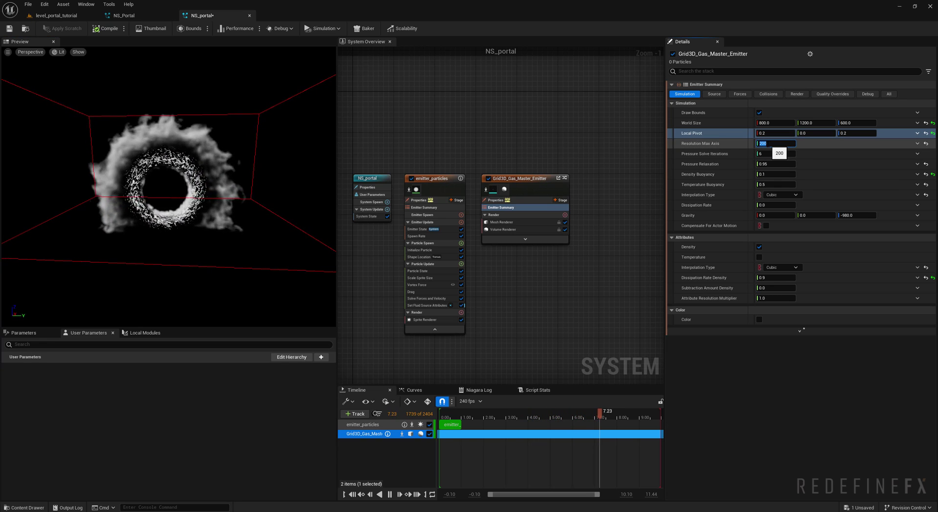
{"action": "key", "text": "Return"}
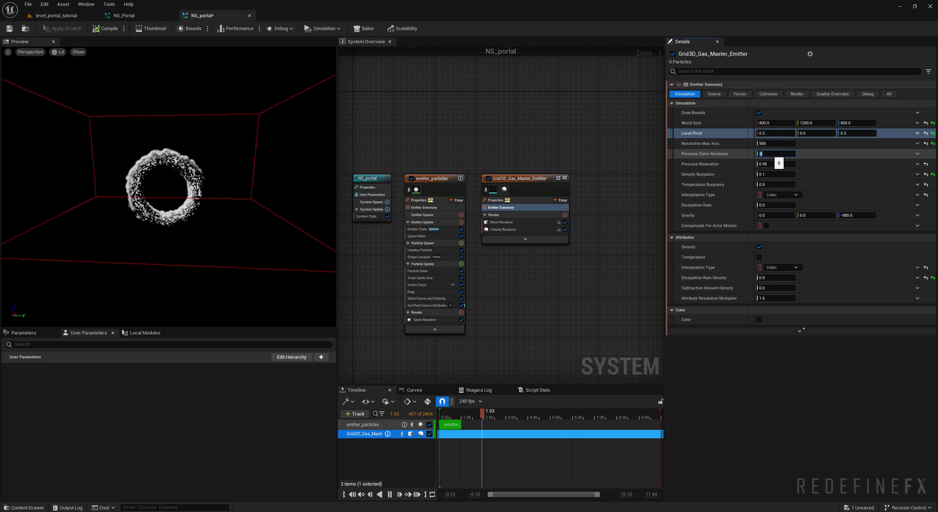
{"action": "type", "text": "12"}
{"action": "key", "text": "Return"}
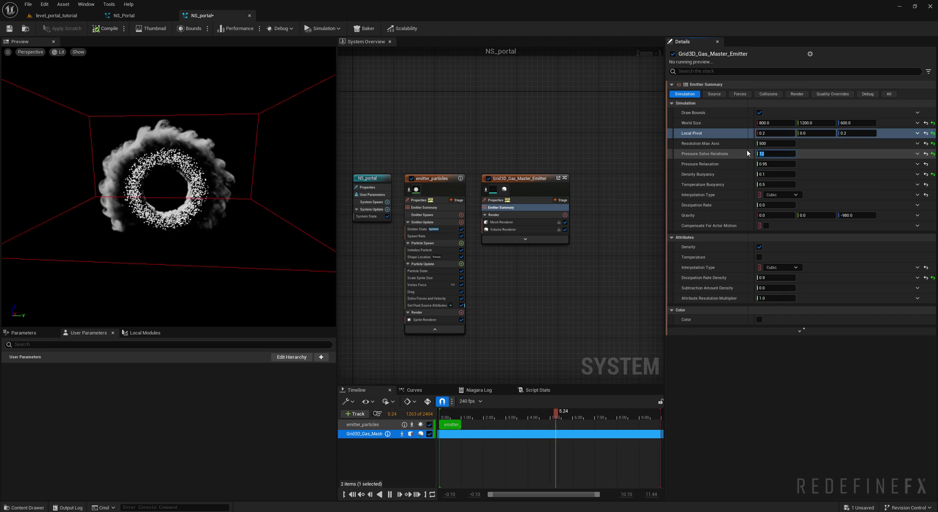
Step: Disable the Sprite Renderer on emitter_particles and examine the smoke ring from the front and side
{"action": "right_click_drag", "start_coordinate": [484, 139], "coordinate": [519, 83]}
{"action": "scroll", "coordinate": [462, 267], "scroll_direction": "up", "scroll_amount": 1}
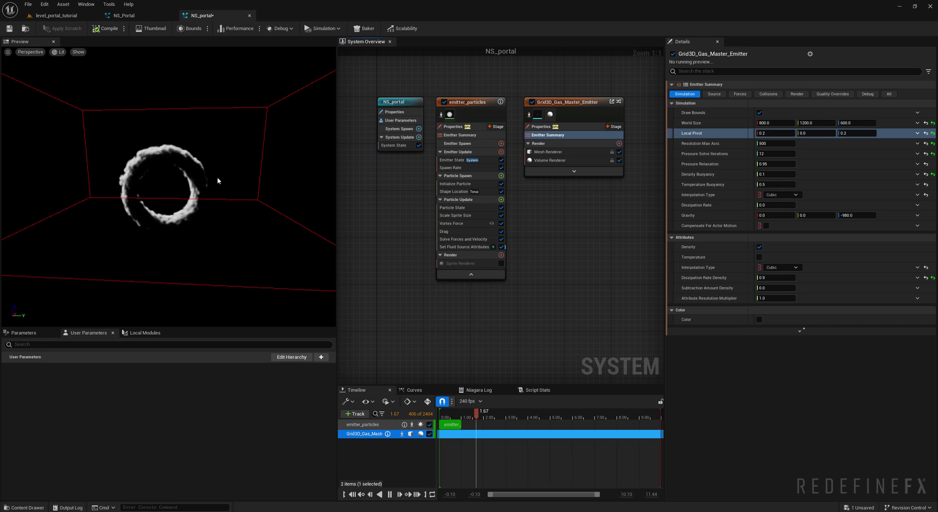
{"action": "left_click_drag", "start_coordinate": [198, 159], "coordinate": [39, 159]}
{"action": "scroll", "coordinate": [197, 159], "scroll_direction": "up", "scroll_amount": 3}
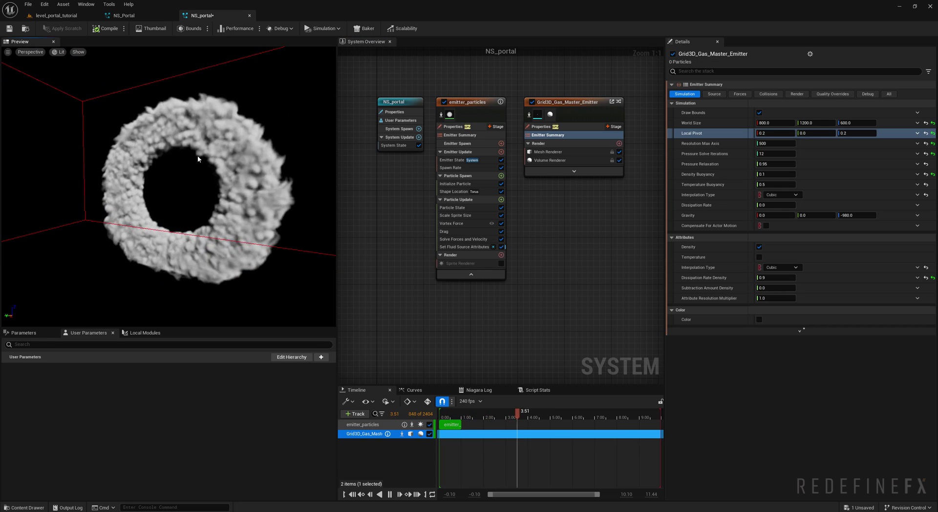
{"action": "left_click_drag", "start_coordinate": [198, 158], "coordinate": [157, 122]}
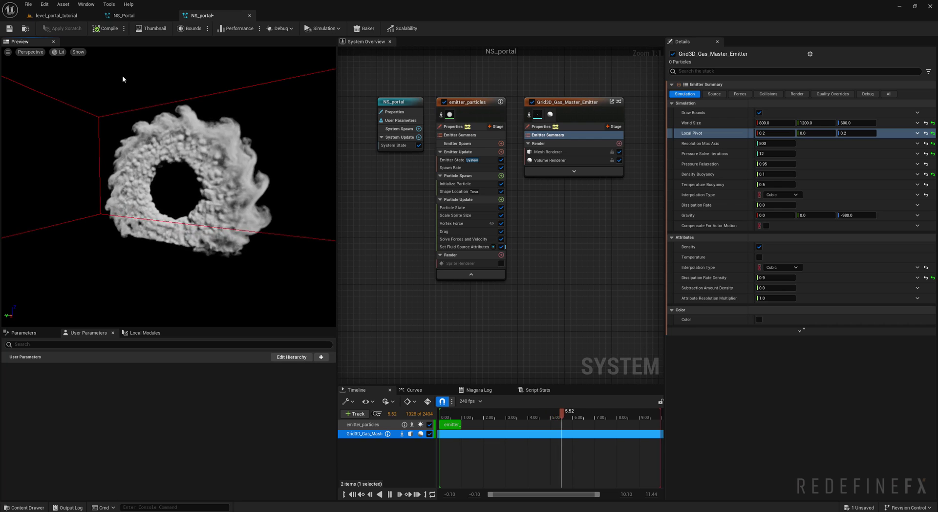
{"action": "left_click_drag", "start_coordinate": [235, 163], "coordinate": [83, 161]}
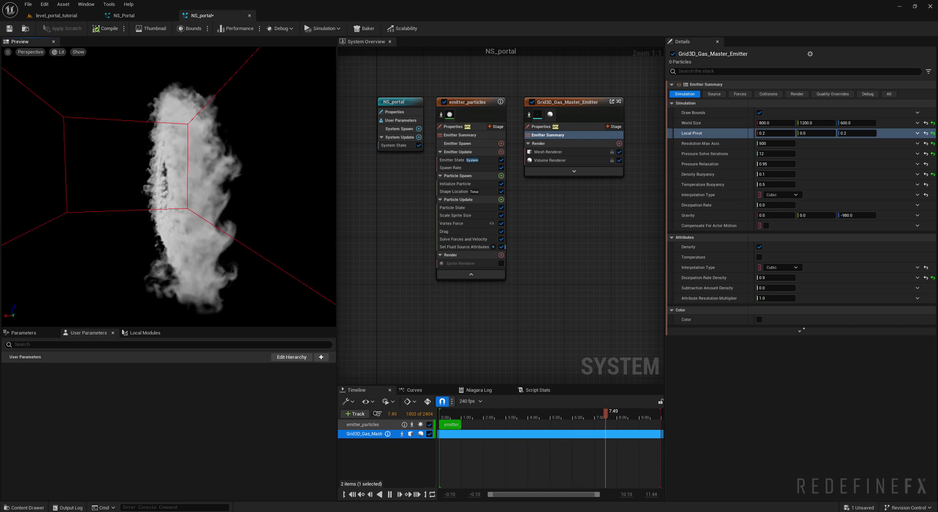
{"action": "scroll", "coordinate": [143, 170], "scroll_direction": "down", "scroll_amount": 1}
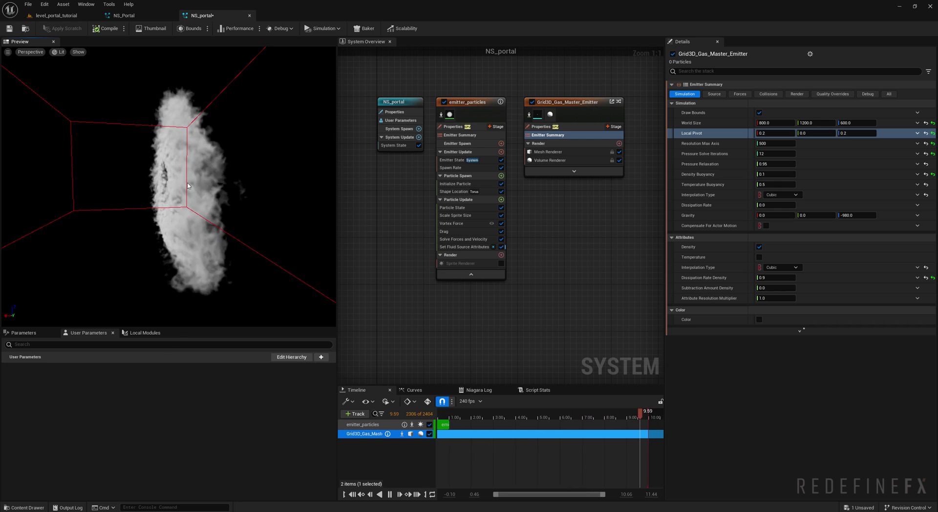
{"action": "left_click_drag", "start_coordinate": [186, 187], "coordinate": [327, 188]}
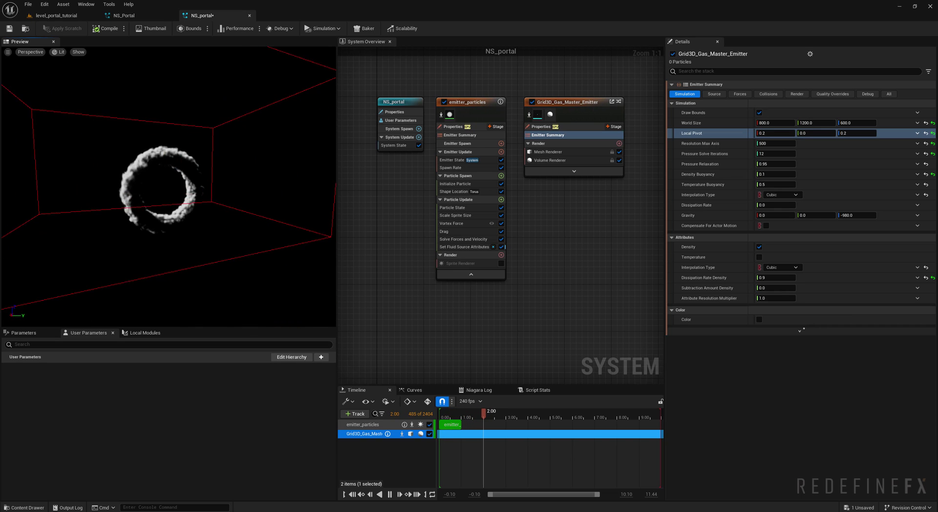
Step: Enable Calculate Wind in the gas emitter's forces, set Wind Magnitude to 10.0, and save the system
{"action": "left_click", "coordinate": [740, 93]}
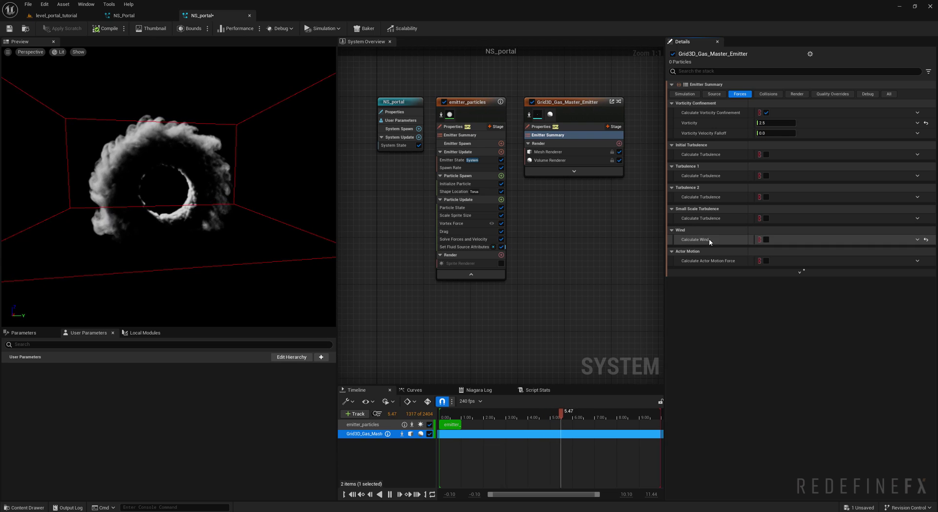
{"action": "left_click", "coordinate": [765, 239]}
{"action": "left_click_drag", "start_coordinate": [161, 185], "coordinate": [199, 184]}
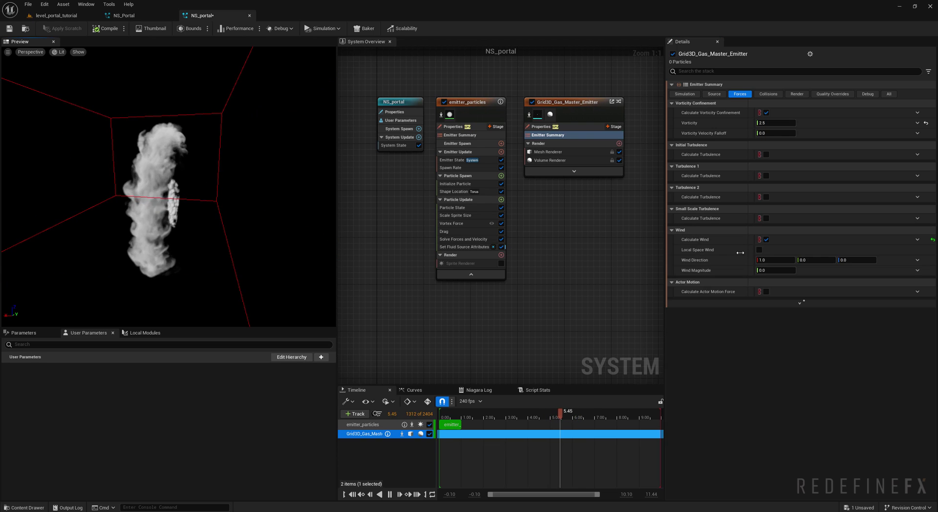
{"action": "left_click", "coordinate": [774, 270]}
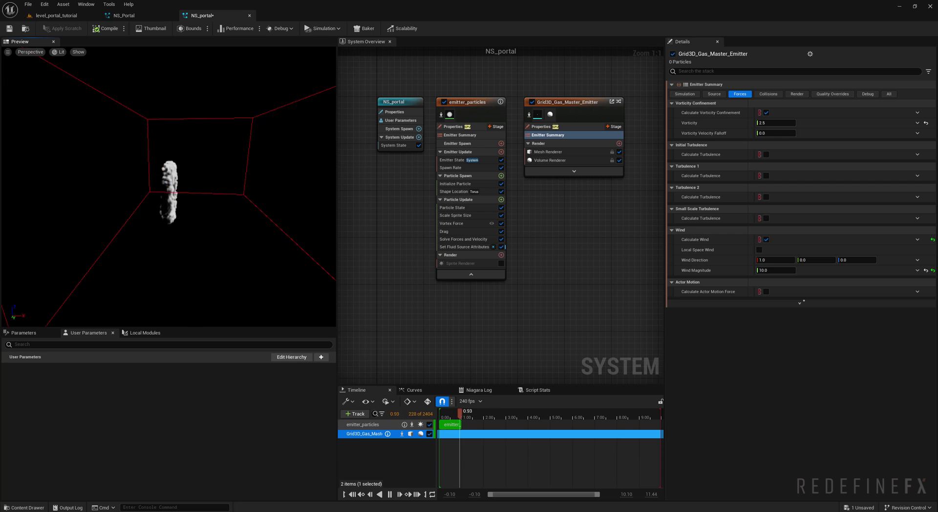
{"action": "left_click_drag", "start_coordinate": [168, 195], "coordinate": [226, 196]}
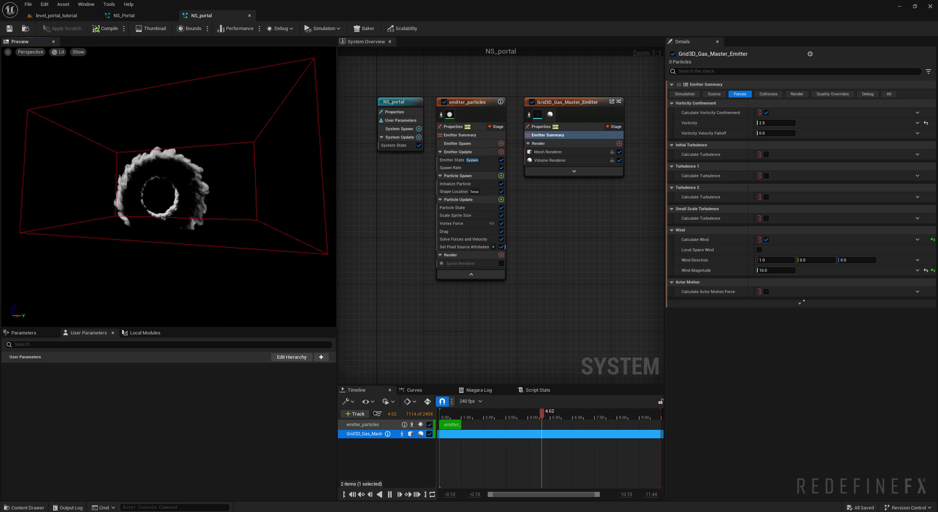
{"action": "left_click_drag", "start_coordinate": [184, 242], "coordinate": [174, 230]}
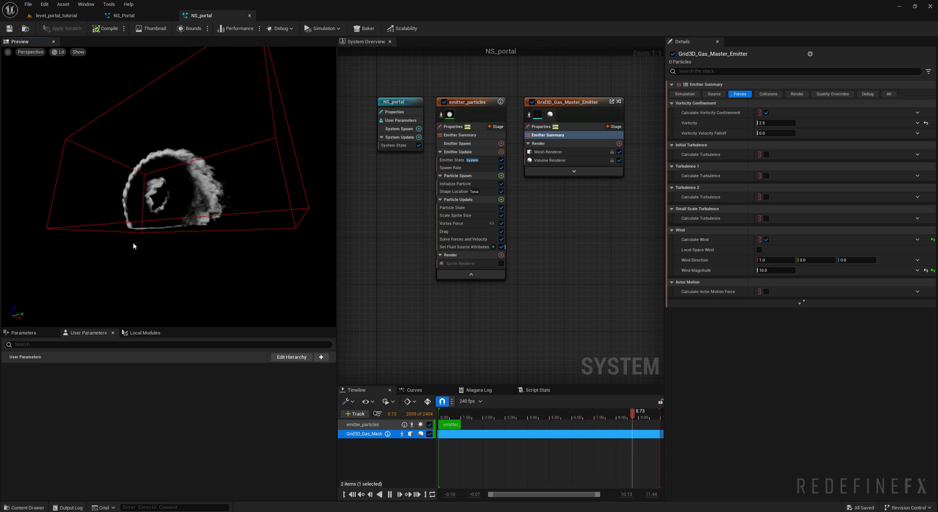
Step: Disable Open Boundary -Z in the gas emitter's collision settings to close the simulation's floor
{"action": "left_click", "coordinate": [767, 93]}
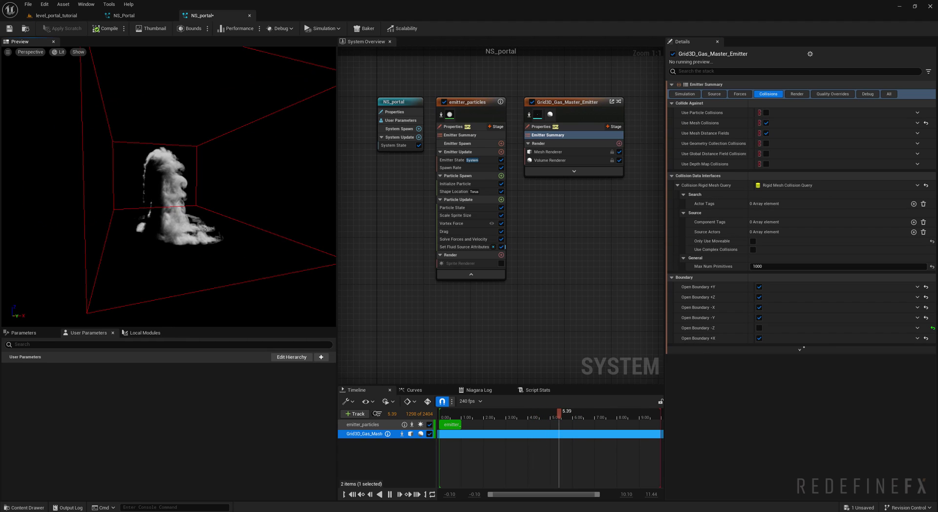
{"action": "left_click_drag", "start_coordinate": [229, 239], "coordinate": [194, 241]}
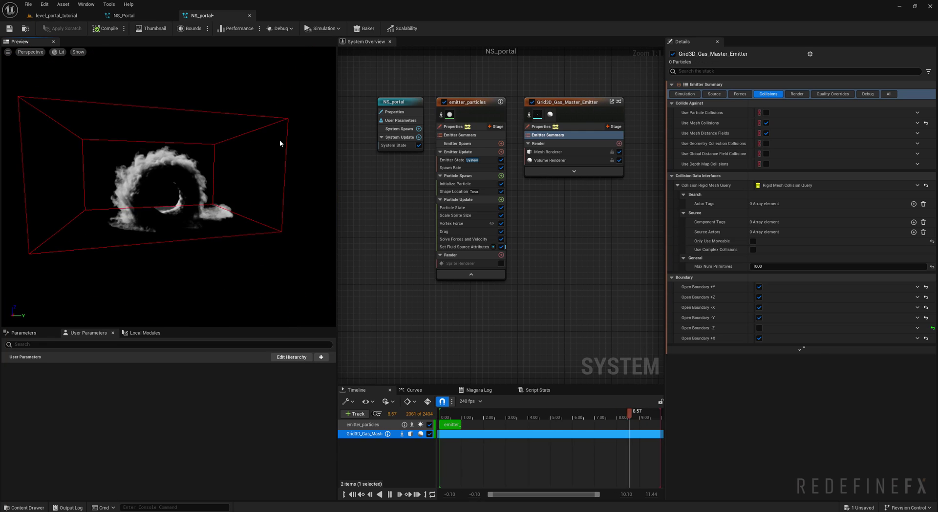
Step: Turn off Draw Bounds in the gas emitter's simulation settings and save NS_portal
{"action": "left_click", "coordinate": [684, 93]}
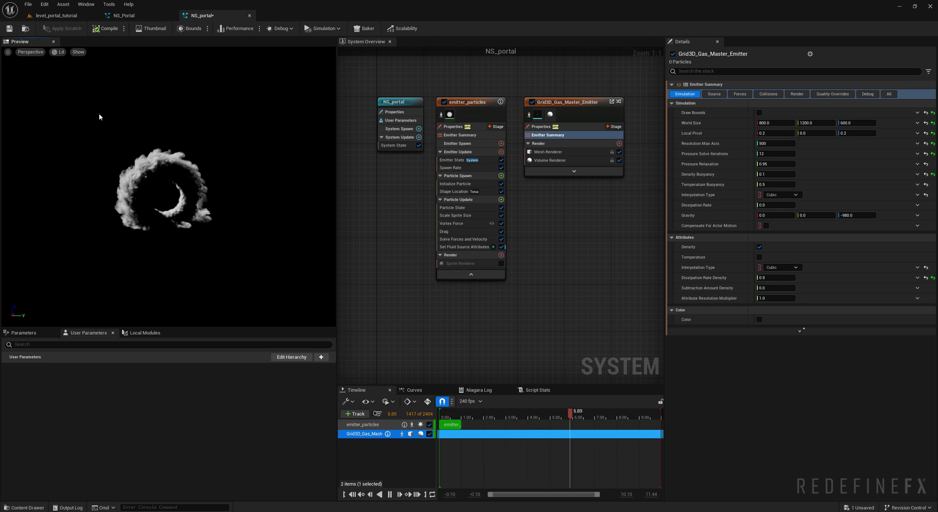
{"action": "left_click", "coordinate": [27, 4]}
{"action": "left_click", "coordinate": [45, 46]}
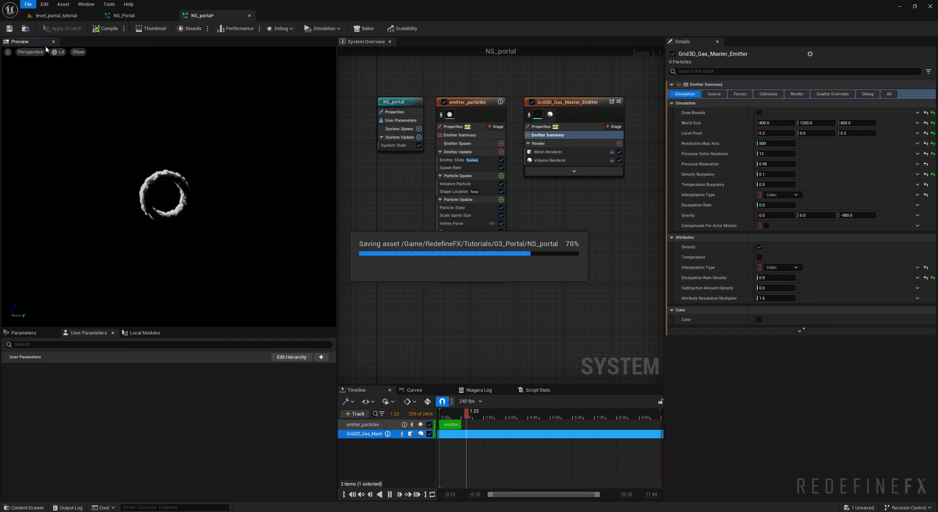
Step: Place NS_portal in level_portal_tutorial and raise it above the floor
{"action": "left_click", "coordinate": [58, 15]}
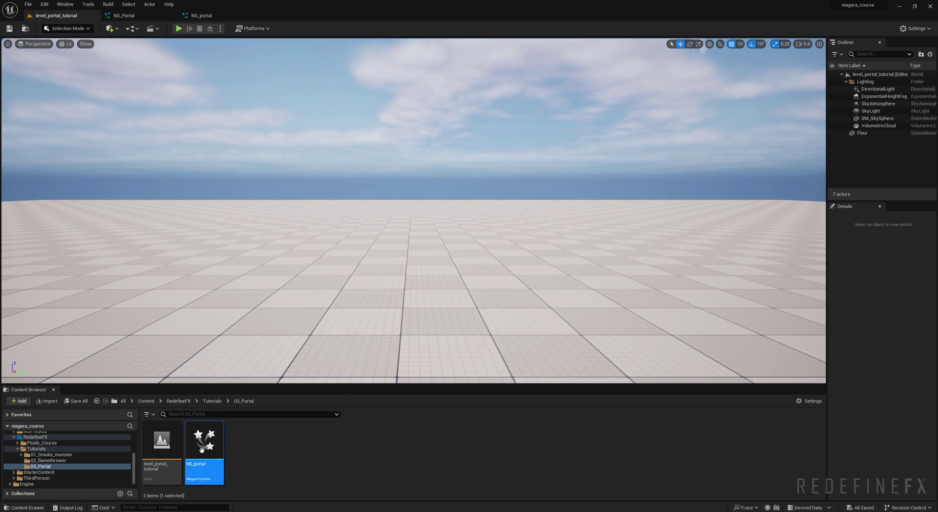
{"action": "left_click_drag", "start_coordinate": [202, 449], "coordinate": [401, 258]}
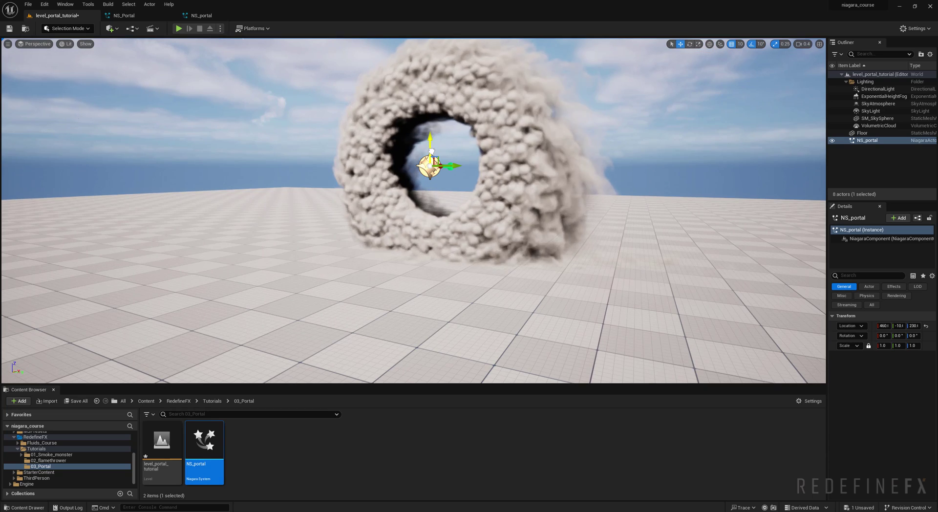
{"action": "left_click_drag", "start_coordinate": [430, 151], "coordinate": [426, 133]}
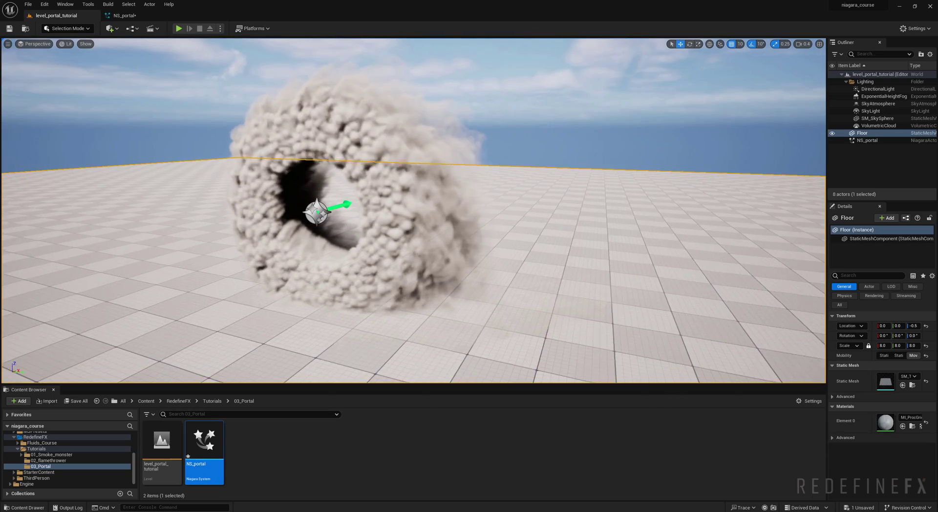
{"action": "right_click_drag", "start_coordinate": [414, 210], "coordinate": [425, 171]}
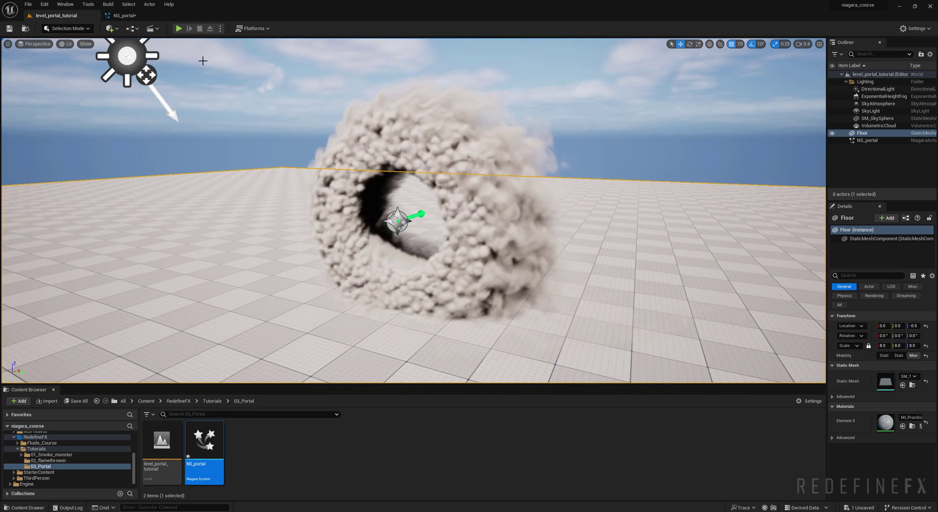
Step: Set the Radius to 5 in emitter_particles' Set Fluid Source Attributes module and check the smoke in the level
{"action": "left_click", "coordinate": [125, 17]}
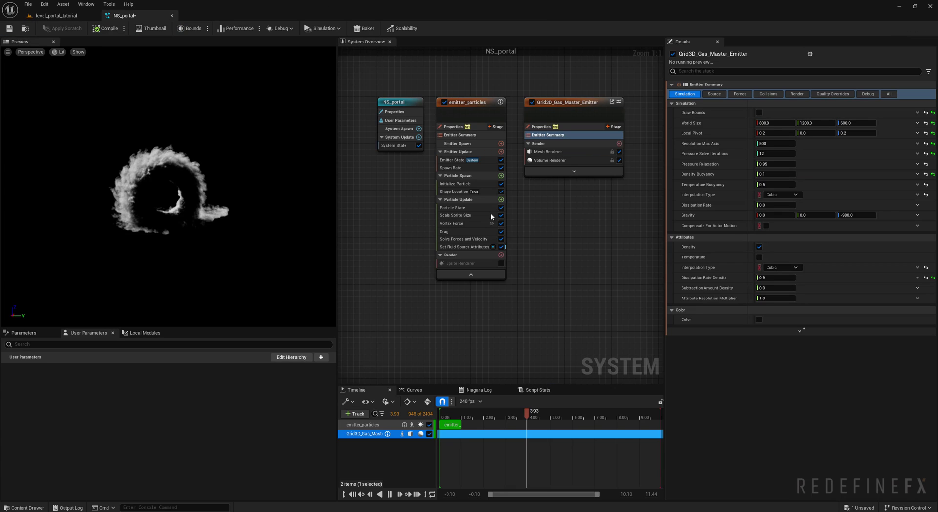
{"action": "left_click", "coordinate": [457, 247]}
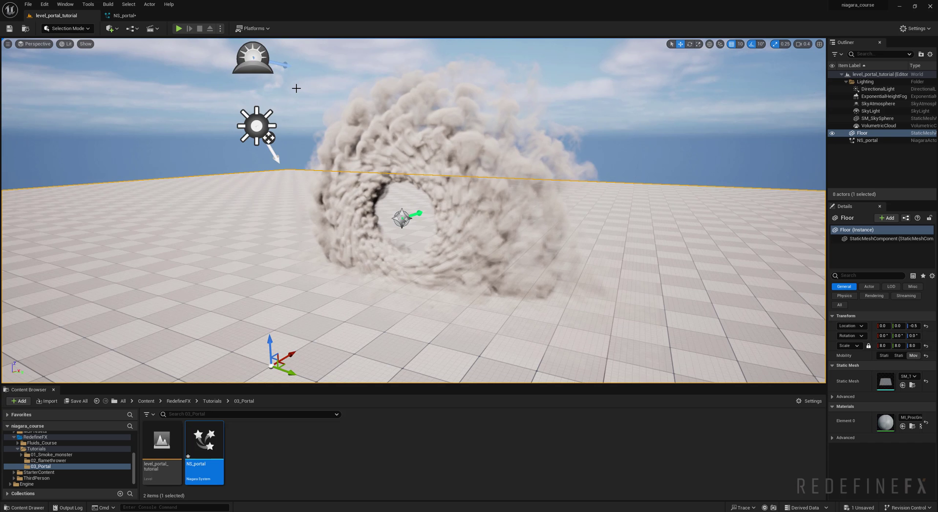
{"action": "mouse_move", "coordinate": [295, 88]}
{"action": "right_mouse_down"}
{"action": "mouse_move", "coordinate": [145, 88]}
{"action": "mouse_move", "coordinate": [295, 88]}
{"action": "right_mouse_up"}
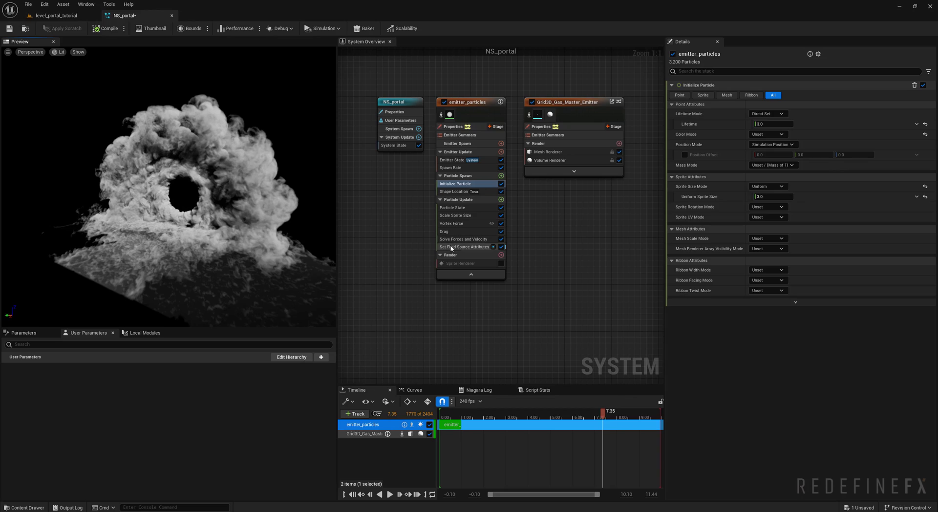
{"action": "left_click", "coordinate": [452, 248]}
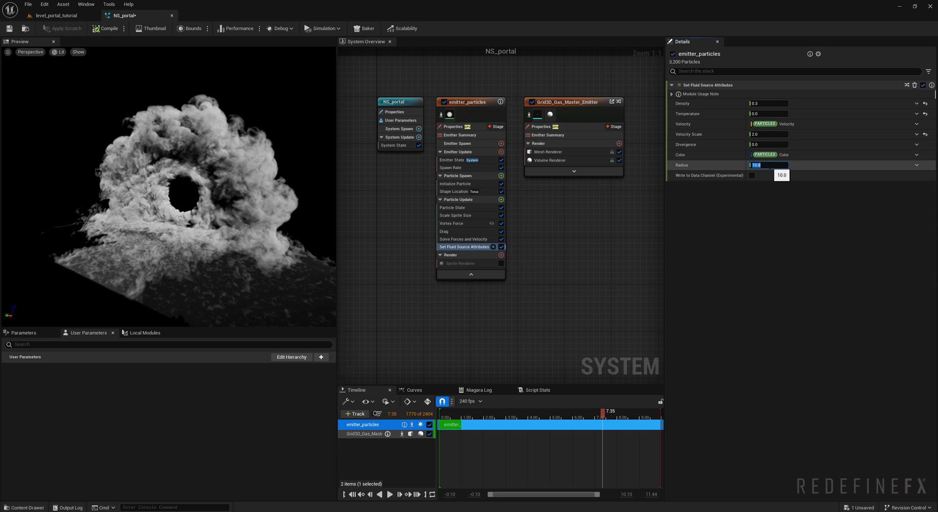
{"action": "type", "text": "5"}
{"action": "key", "text": "Return"}
{"action": "scroll", "coordinate": [199, 174], "scroll_direction": "up", "scroll_amount": 5}
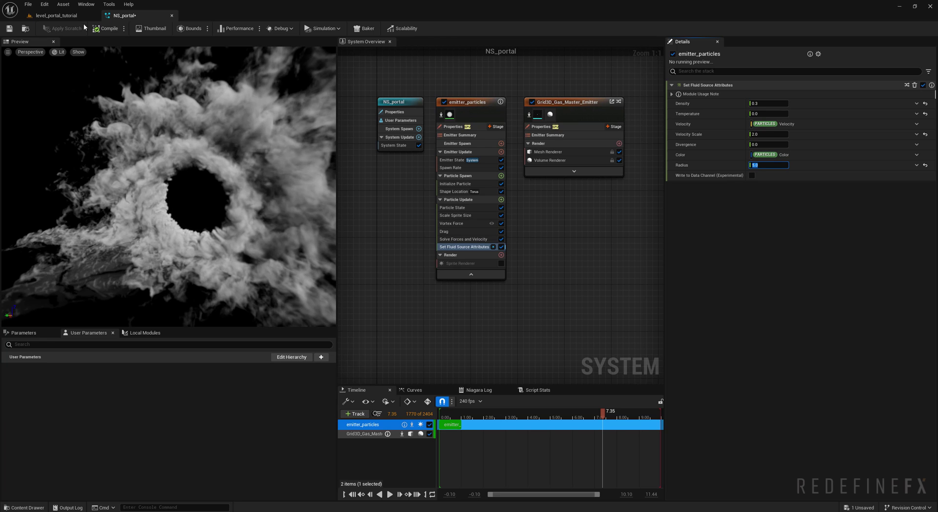
{"action": "left_click", "coordinate": [53, 18]}
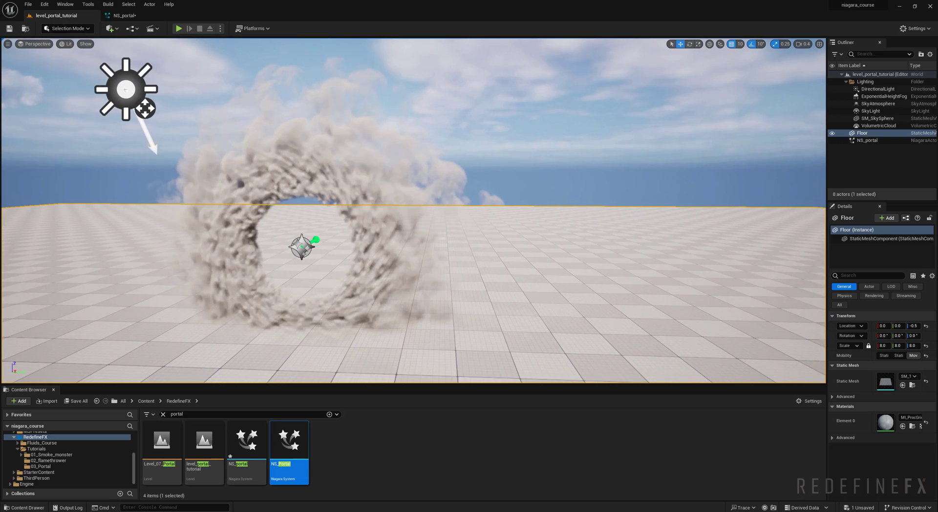
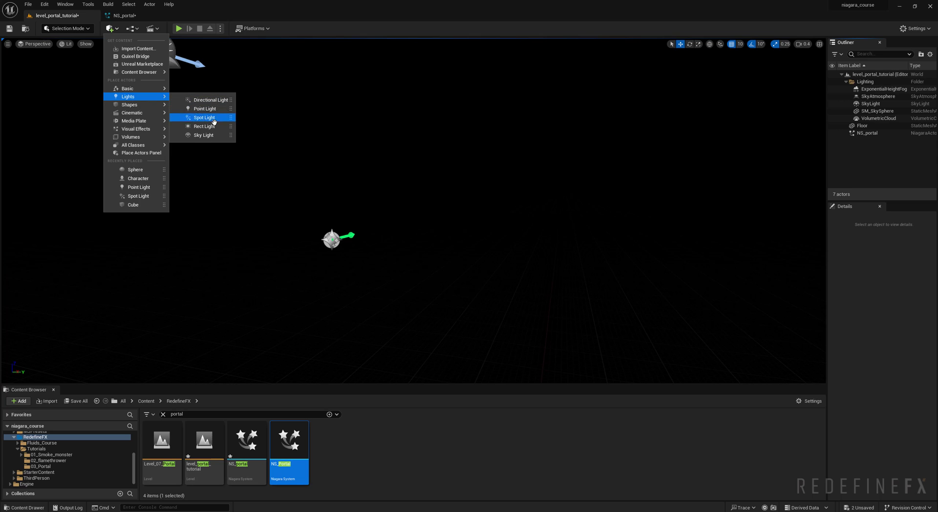
Step: Add a spot light above the portal with volumetric shadow casting enabled, and shift it in the negative Y direction
{"action": "left_click", "coordinate": [213, 118]}
{"action": "left_click_drag", "start_coordinate": [419, 203], "coordinate": [419, 73]}
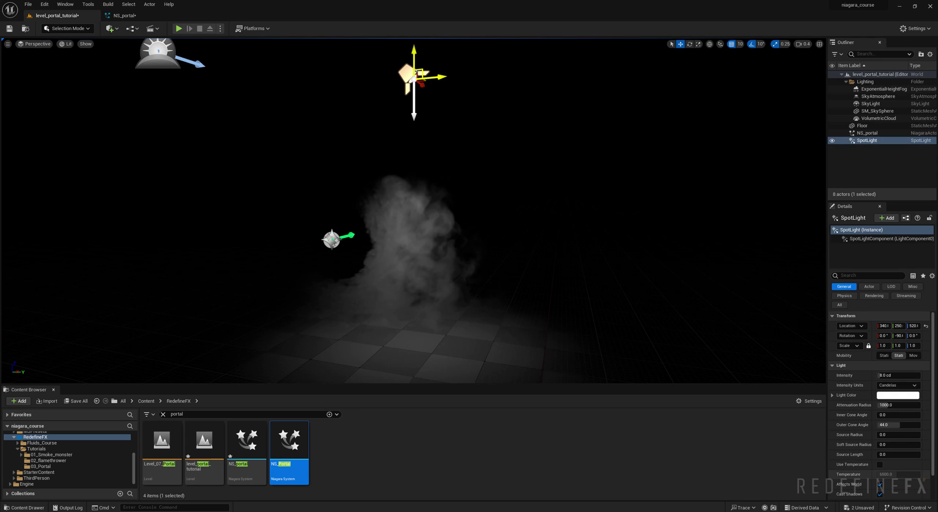
{"action": "type", "text": "c"}
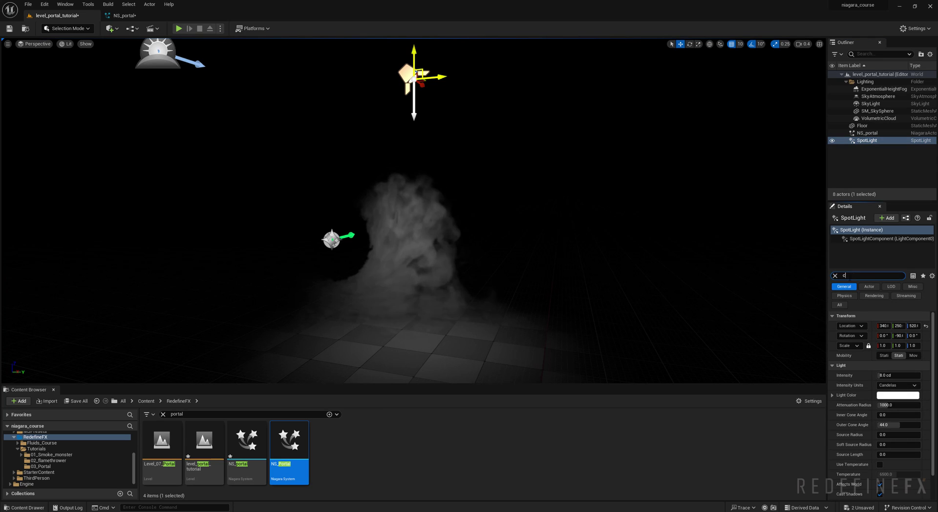
{"action": "type", "text": "ast"}
{"action": "left_click", "coordinate": [880, 405]}
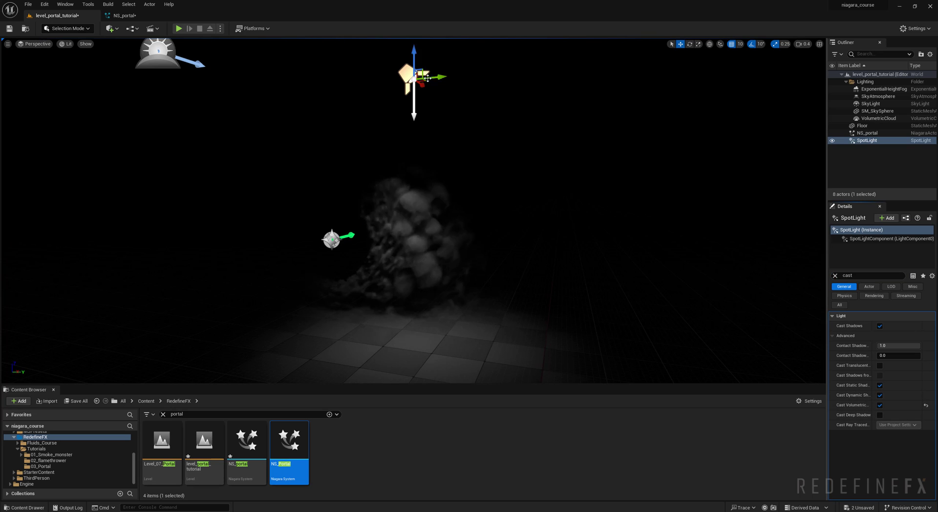
{"action": "left_click_drag", "start_coordinate": [435, 77], "coordinate": [333, 88]}
{"action": "right_click_drag", "start_coordinate": [332, 88], "coordinate": [255, 64]}
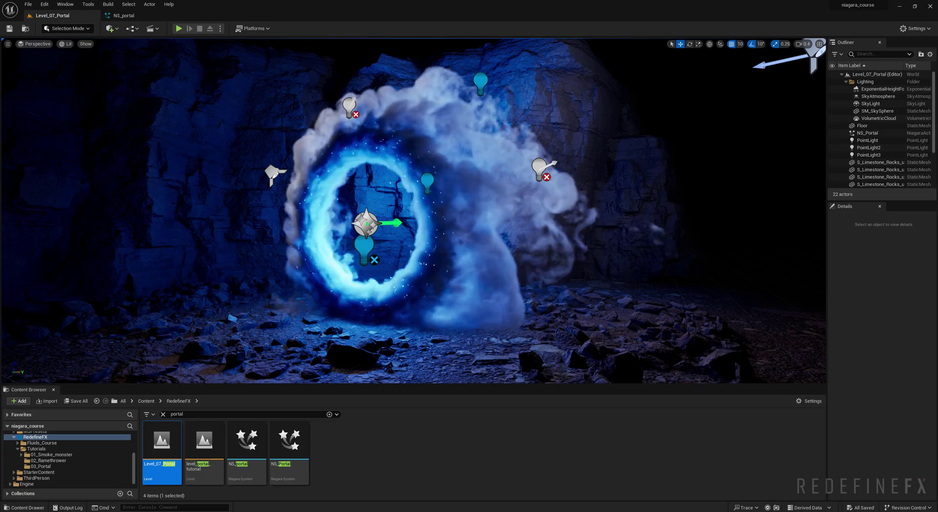
Step: Toggle the visibility of SpotLight2, SpotLight and SpotLight4 in Level_07_Portal to compare their effects on the smoke
{"action": "left_click_drag", "start_coordinate": [0, 303], "coordinate": [539, 103]}
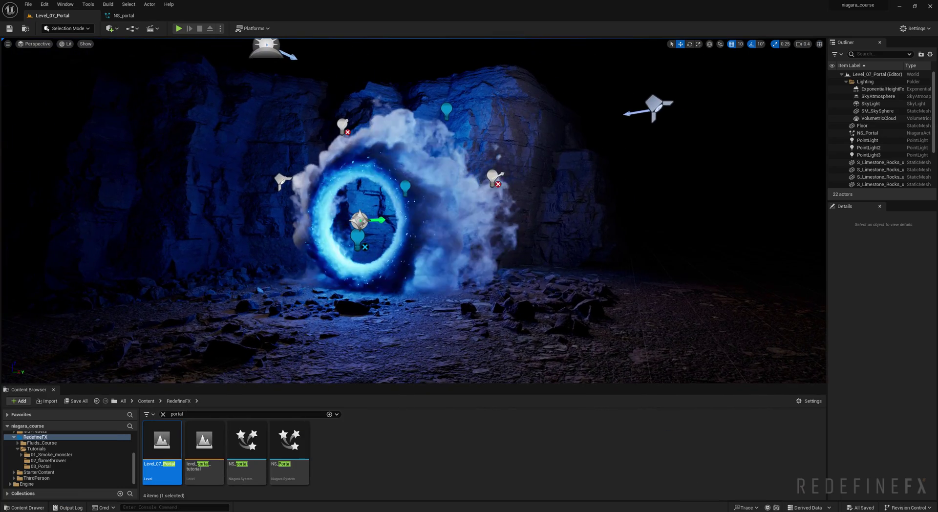
{"action": "left_click", "coordinate": [652, 105]}
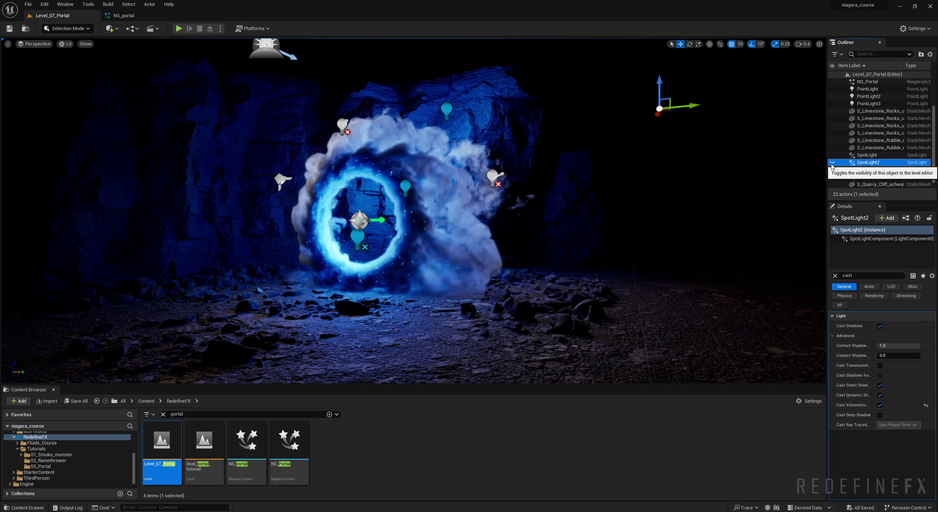
{"action": "left_click", "coordinate": [282, 181]}
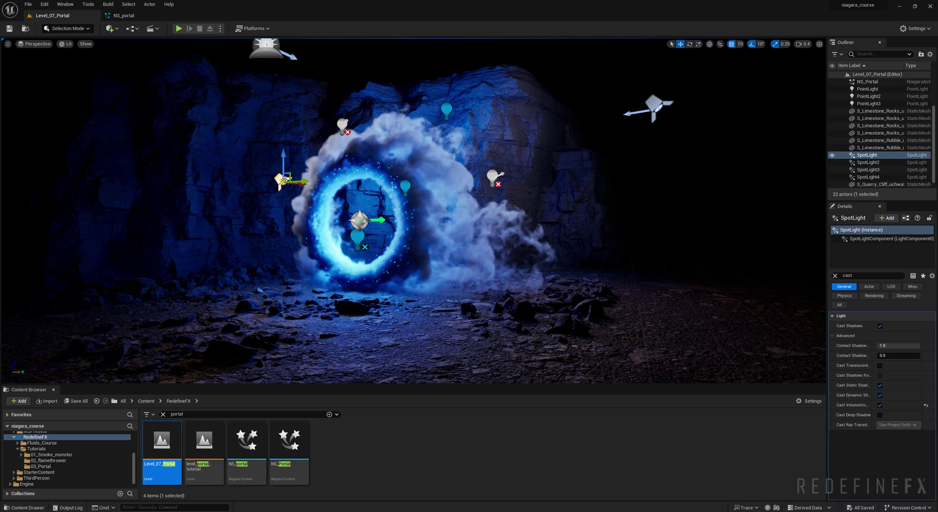
{"action": "left_click", "coordinate": [832, 155]}
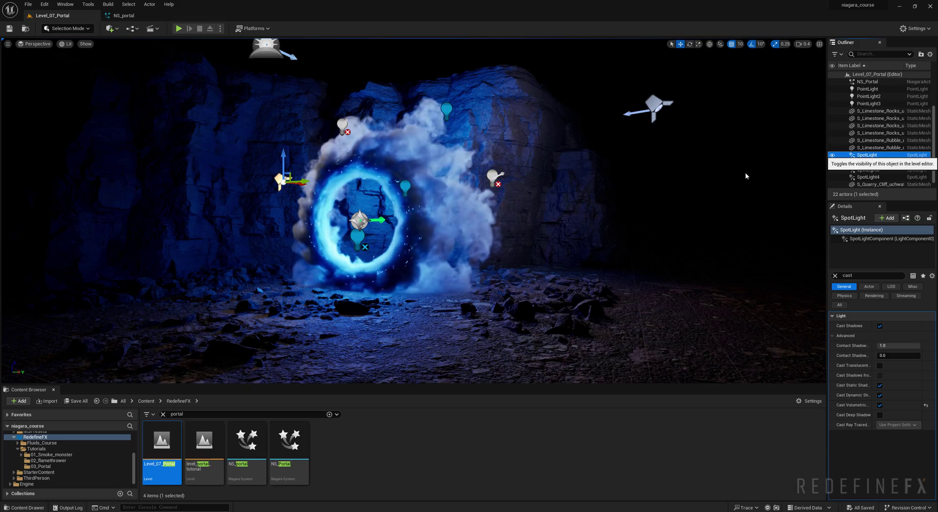
{"action": "scroll", "coordinate": [349, 111], "scroll_direction": "up", "scroll_amount": 2}
{"action": "scroll", "coordinate": [349, 110], "scroll_direction": "up", "scroll_amount": 1}
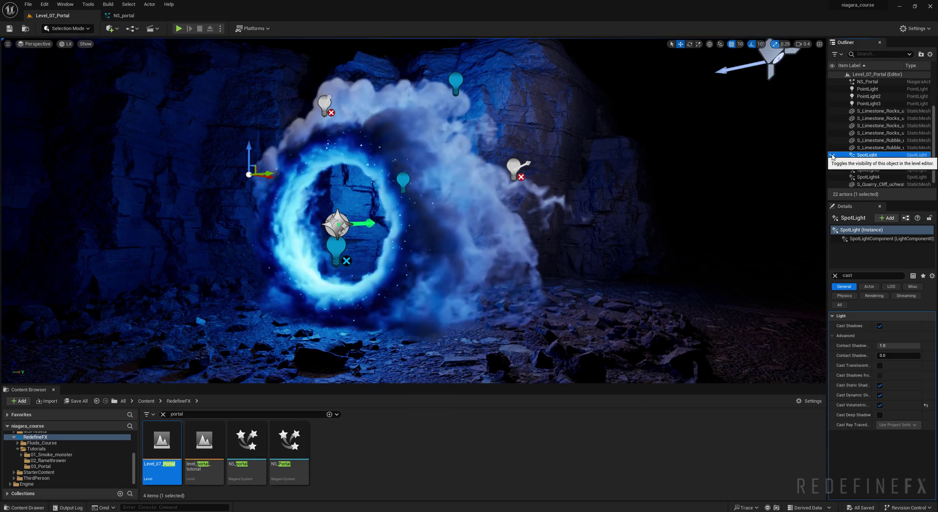
{"action": "left_click", "coordinate": [869, 177]}
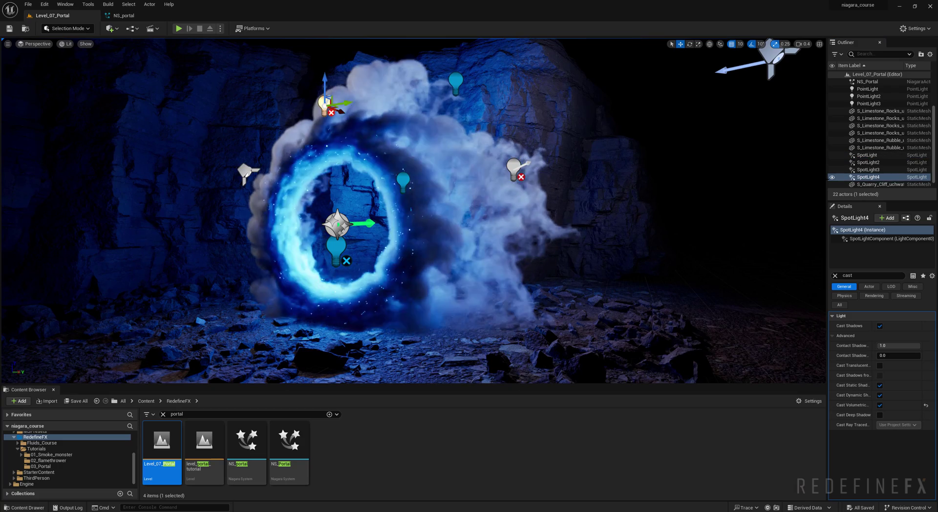
{"action": "left_click", "coordinate": [833, 177]}
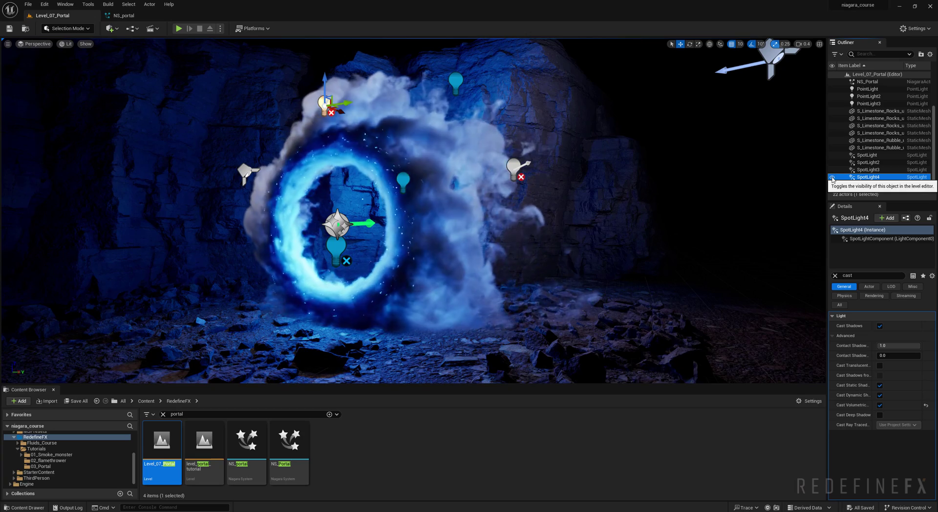
Step: Toggle the blue PointLight and PointLight2 and examine how the point lights colour the portal and its surroundings
{"action": "left_click", "coordinate": [335, 243]}
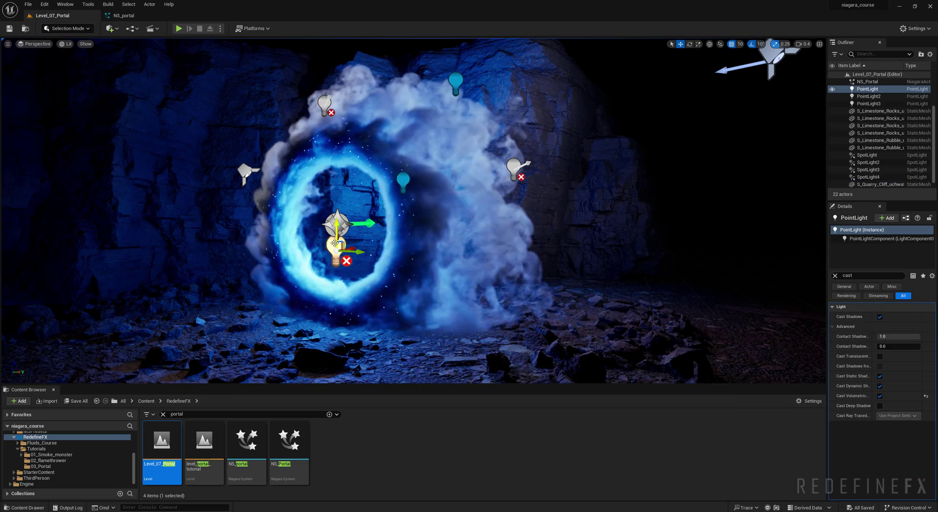
{"action": "left_click", "coordinate": [835, 276]}
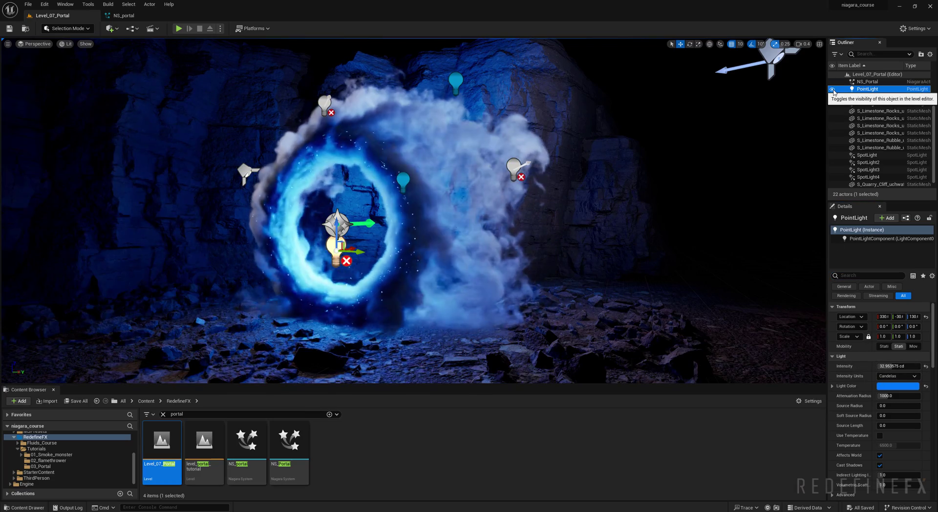
{"action": "left_click", "coordinate": [403, 182]}
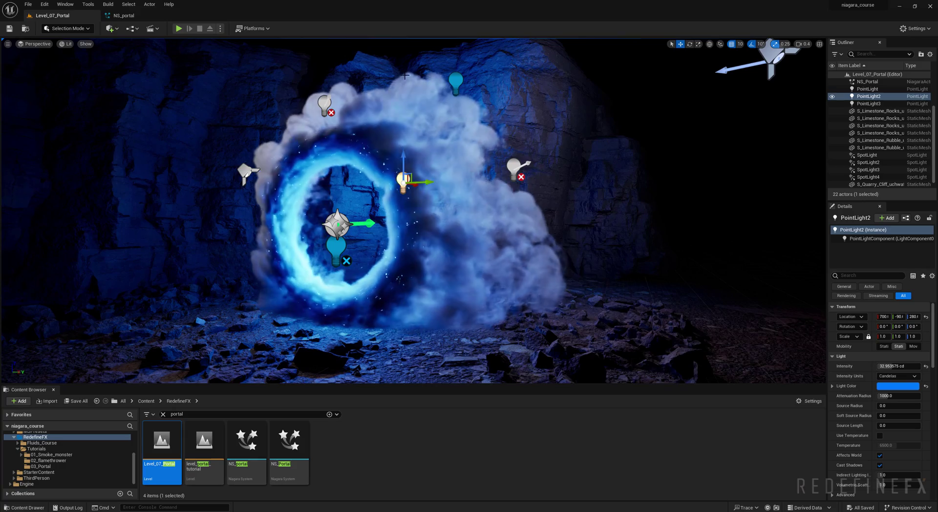
{"action": "left_click", "coordinate": [832, 96]}
{"action": "left_click", "coordinate": [832, 97]}
{"action": "left_click", "coordinate": [832, 97]}
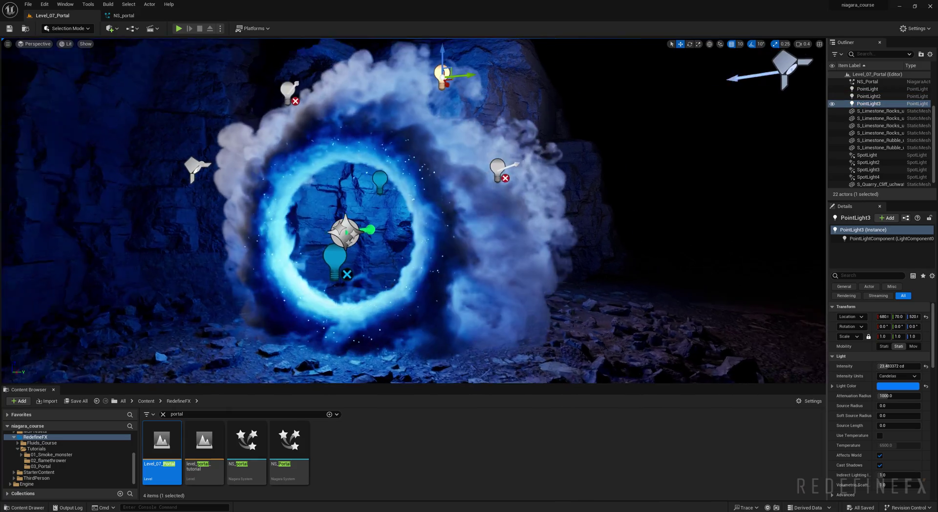
{"action": "right_click_drag", "start_coordinate": [413, 210], "coordinate": [429, 179]}
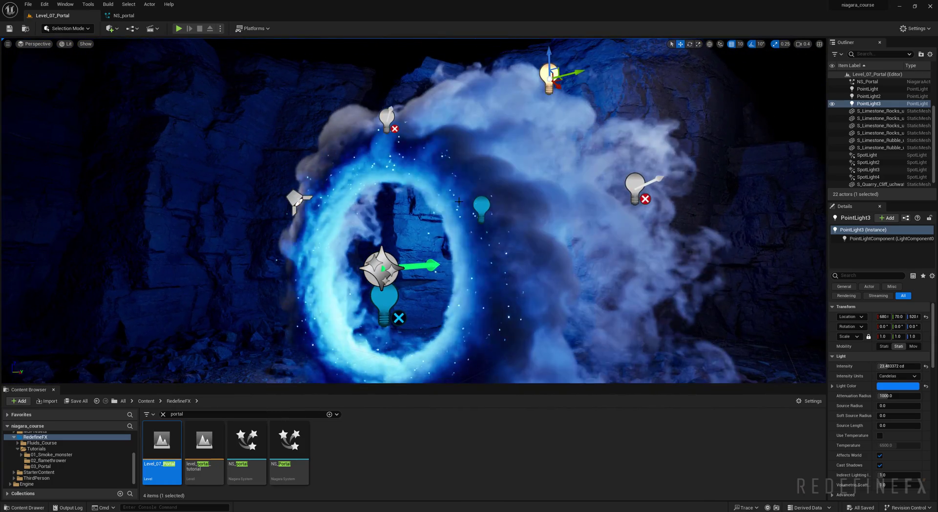
Step: Duplicate emitter_particles in NS_portal as particles_glowing and disable the copy's Set Fluid Source Attributes module
{"action": "left_click", "coordinate": [123, 15]}
{"action": "right_click_drag", "start_coordinate": [400, 229], "coordinate": [480, 303]}
{"action": "left_click_drag", "start_coordinate": [480, 180], "coordinate": [373, 168]}
{"action": "left_click", "coordinate": [541, 179]}
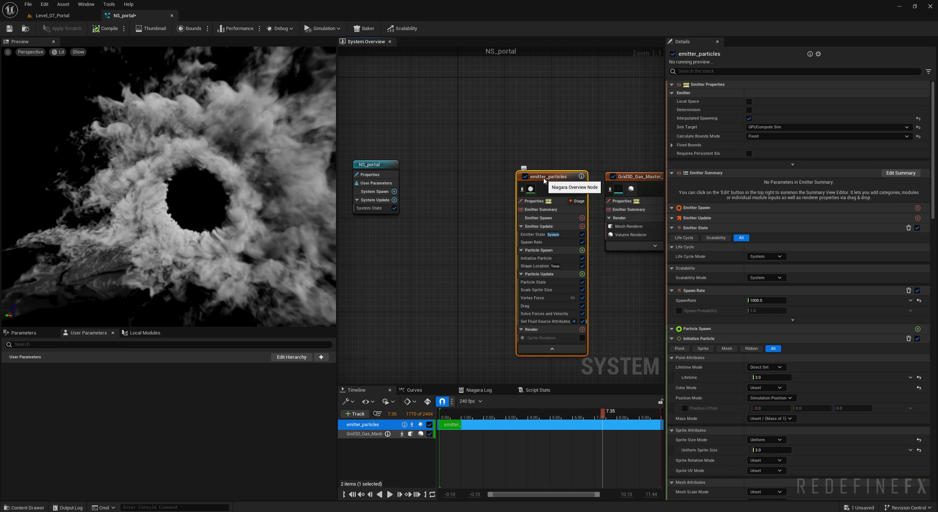
{"action": "left_click", "coordinate": [468, 179]}
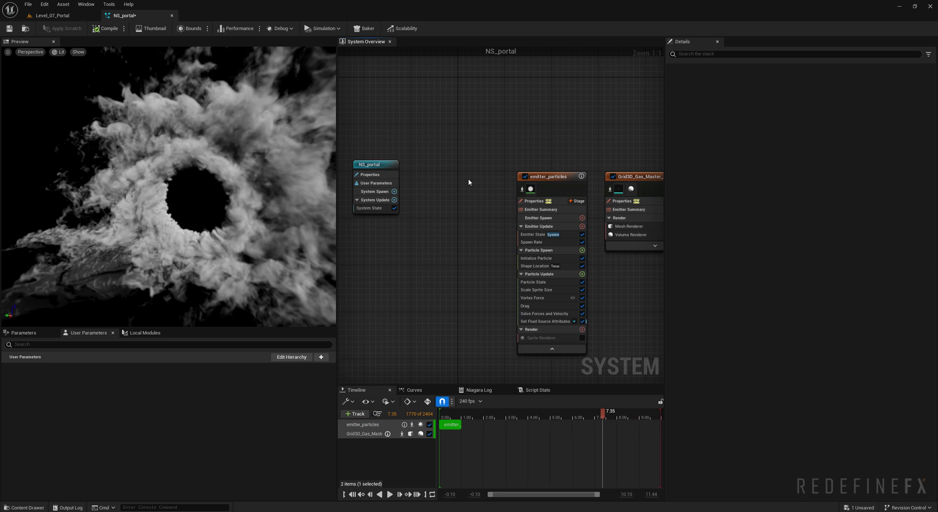
{"action": "key", "text": "ctrl+v"}
{"action": "type", "text": "par"}
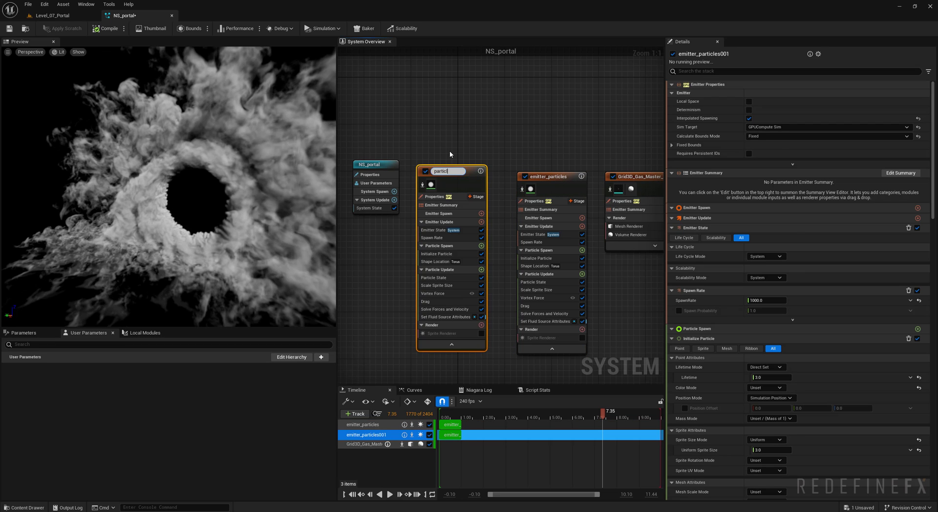
{"action": "type", "text": "ticles_glowing"}
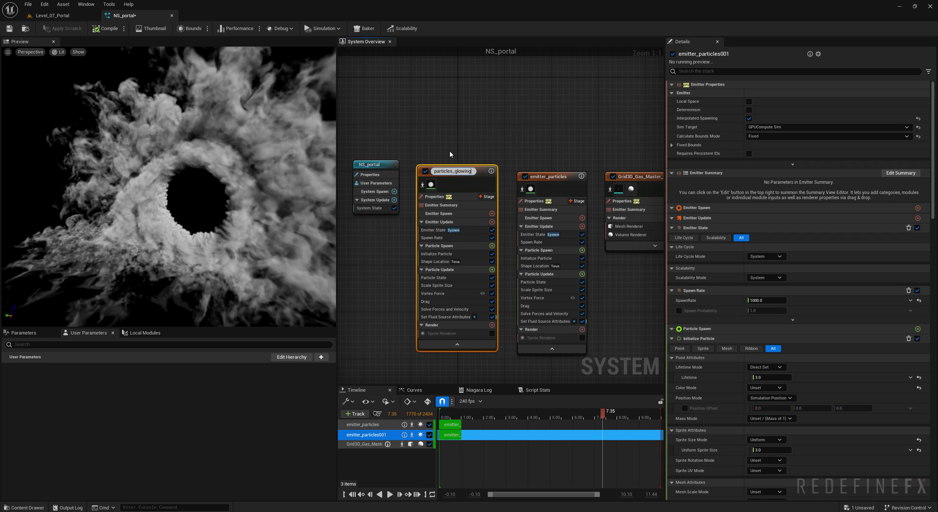
{"action": "key", "text": "Return"}
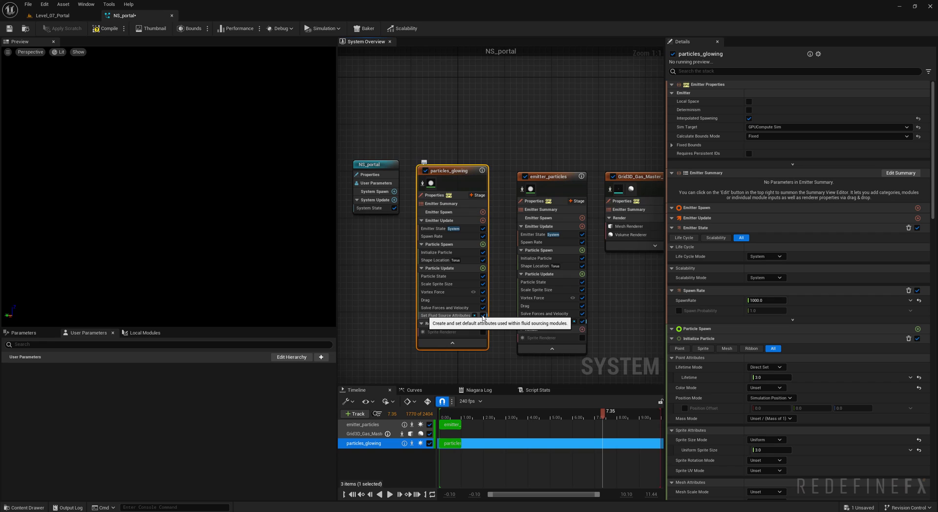
{"action": "left_click", "coordinate": [484, 316]}
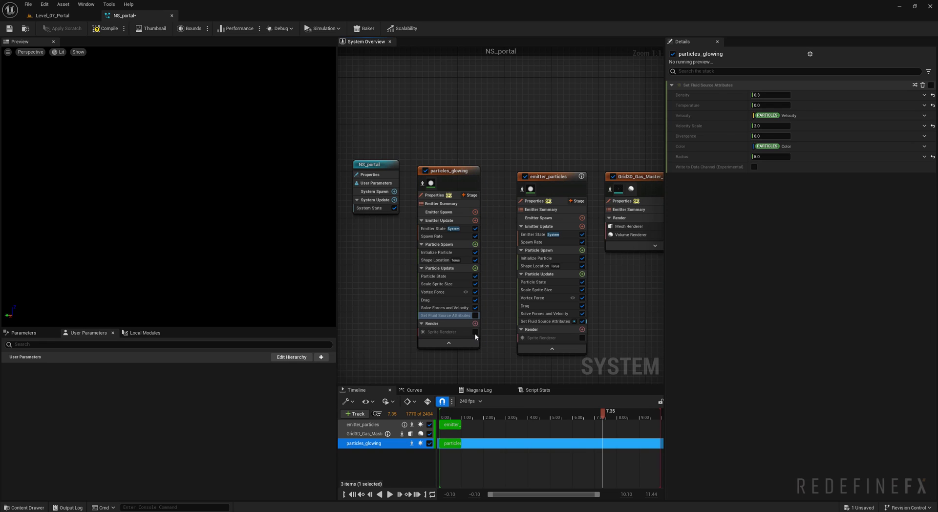
Step: Enable the Sprite Renderer of particles_glowing and disable the Grid3D_Gas_Master_Emitter so only the particles play in the preview
{"action": "left_click", "coordinate": [475, 332]}
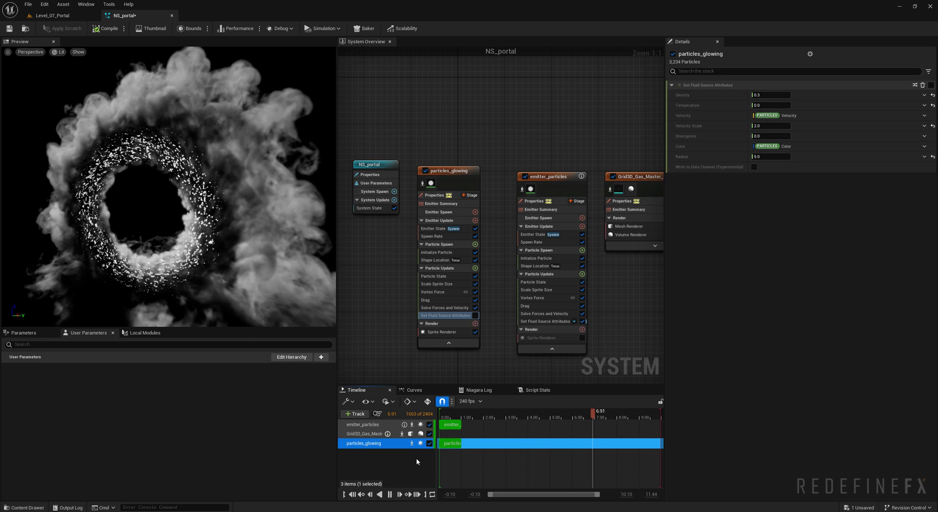
{"action": "left_click", "coordinate": [389, 494]}
{"action": "right_click_drag", "start_coordinate": [597, 170], "coordinate": [565, 155]}
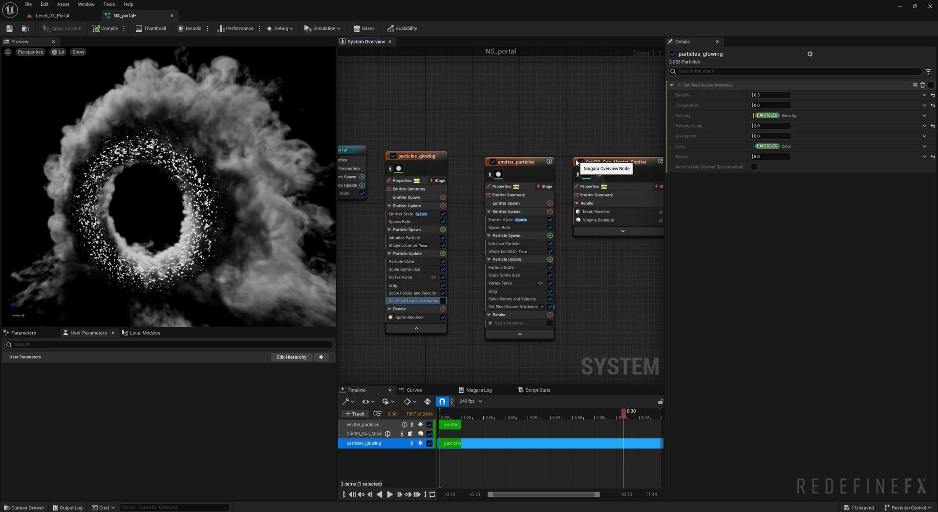
{"action": "left_click", "coordinate": [580, 162]}
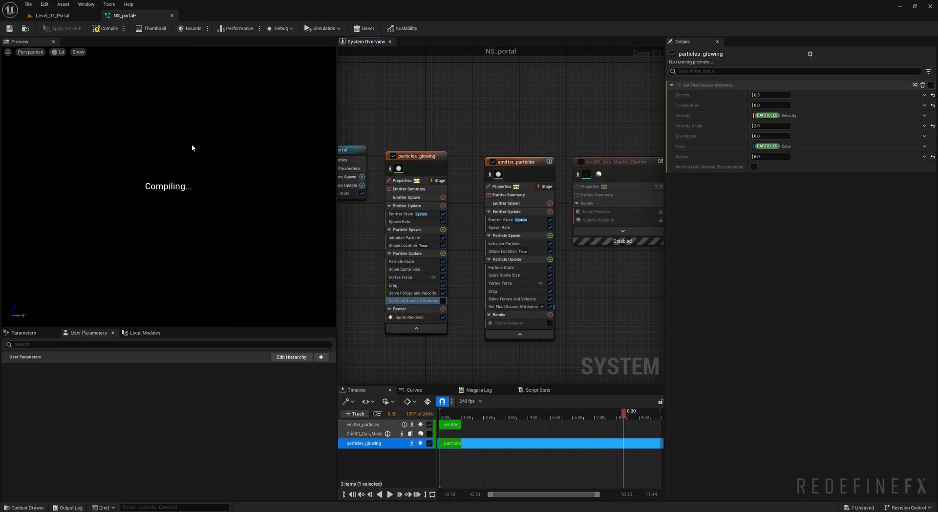
{"action": "left_click", "coordinate": [389, 494]}
Step: Lower the Spawn Rate of the particles_glowing emitter so that it produces far fewer particles
{"action": "left_click", "coordinate": [405, 222]}
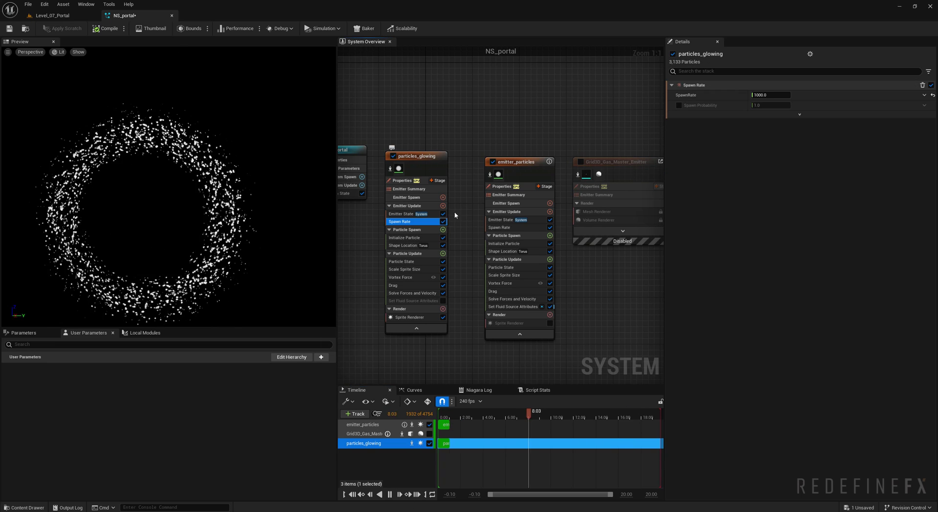
{"action": "left_click", "coordinate": [770, 94]}
{"action": "type", "text": "20"}
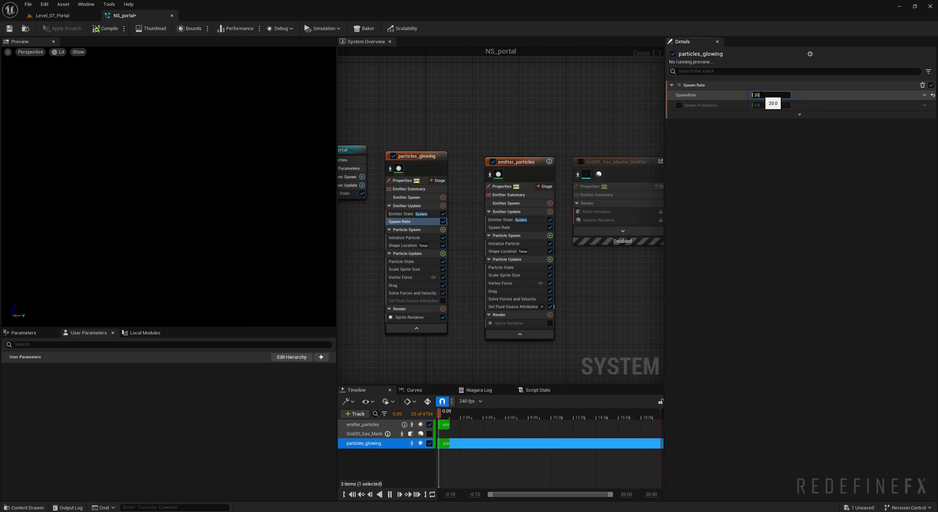
Step: Randomize the Uniform Sprite Size of particles_glowing with a Random Range Float from 0.5 to 1.5
{"action": "left_click", "coordinate": [404, 238]}
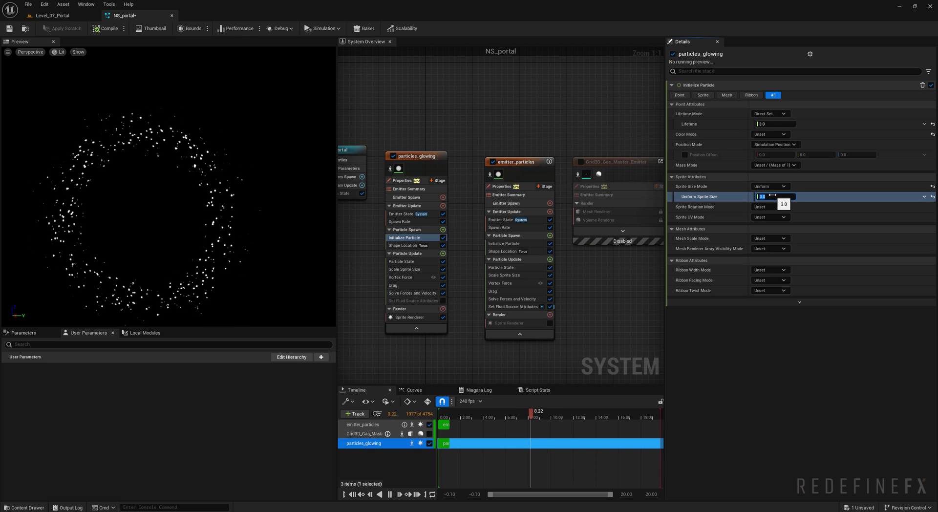
{"action": "left_click", "coordinate": [923, 196]}
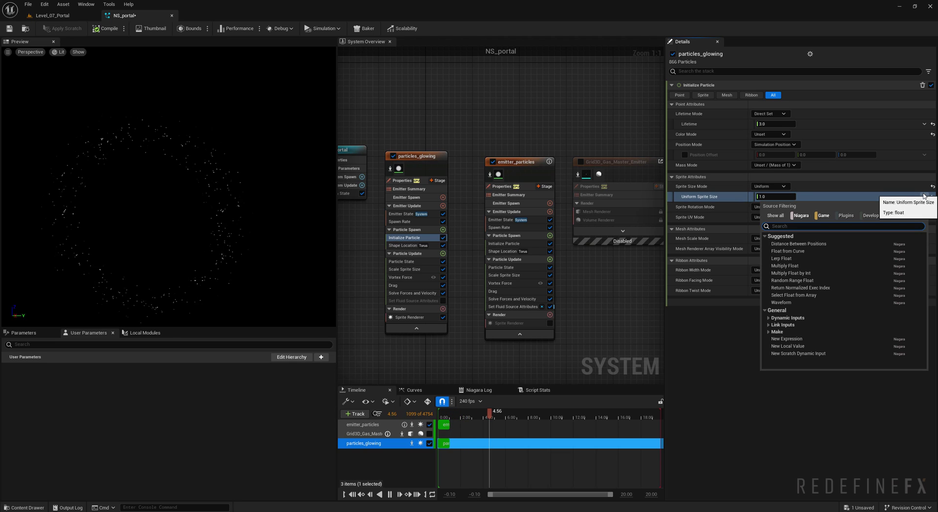
{"action": "left_click", "coordinate": [782, 281]}
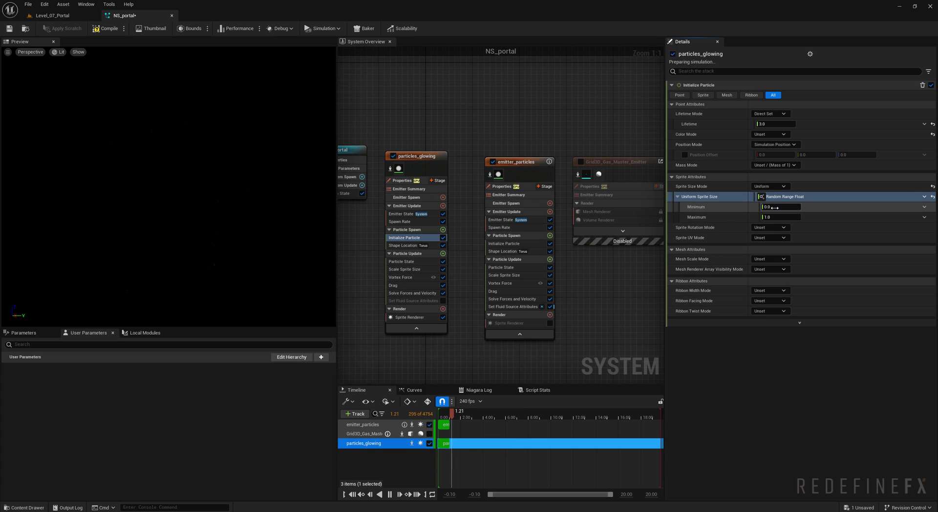
{"action": "type", "text": "0."}
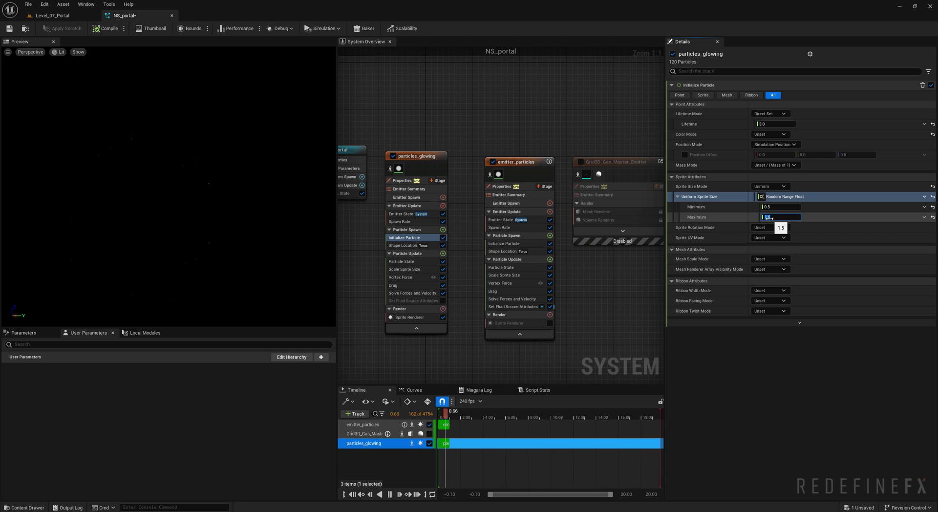
Step: Add a Curl Noise Force to the Particle Update stage of particles_glowing with a Noise Strength of 75
{"action": "left_click", "coordinate": [407, 253]}
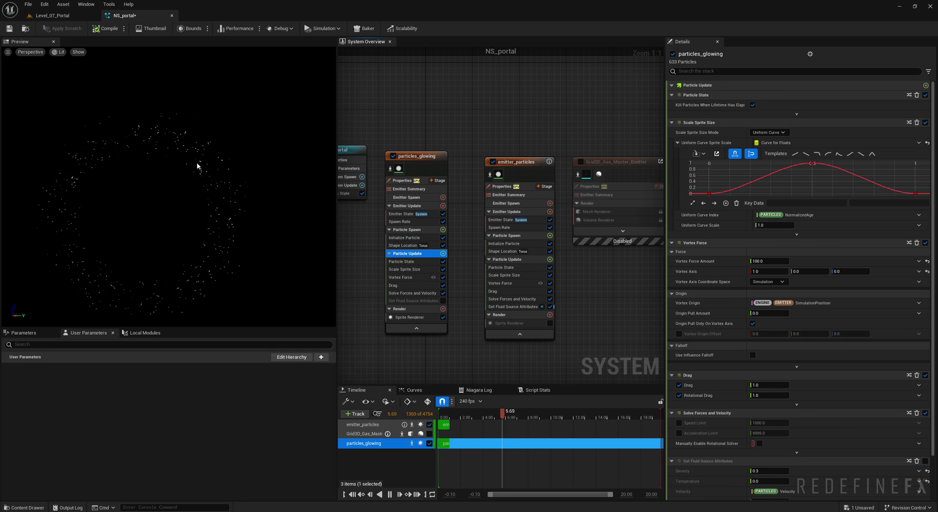
{"action": "left_click", "coordinate": [443, 254]}
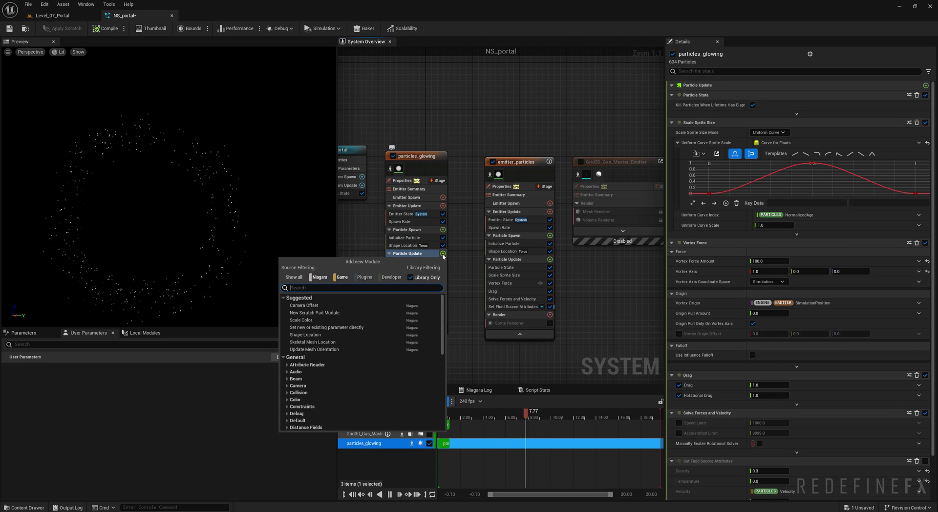
{"action": "type", "text": "curl"}
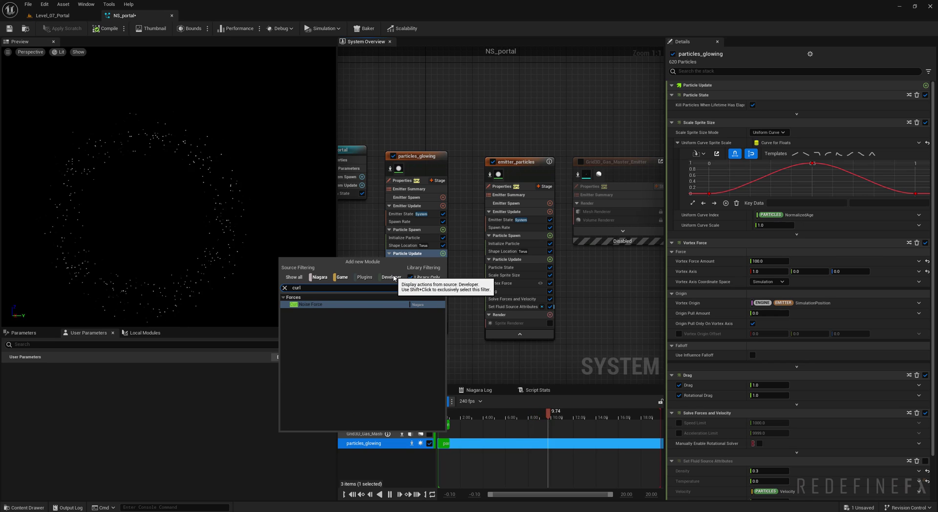
{"action": "left_click", "coordinate": [310, 304]}
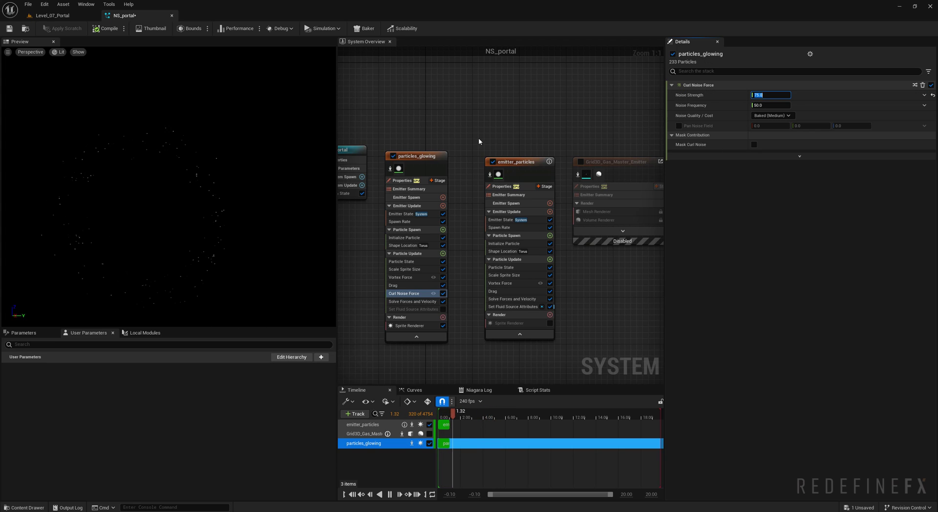
Step: Set the Color Mode of particles_glowing to Random Range with a light blue Color Minimum of about 0.20, 0.50, 1.0
{"action": "left_click", "coordinate": [404, 237]}
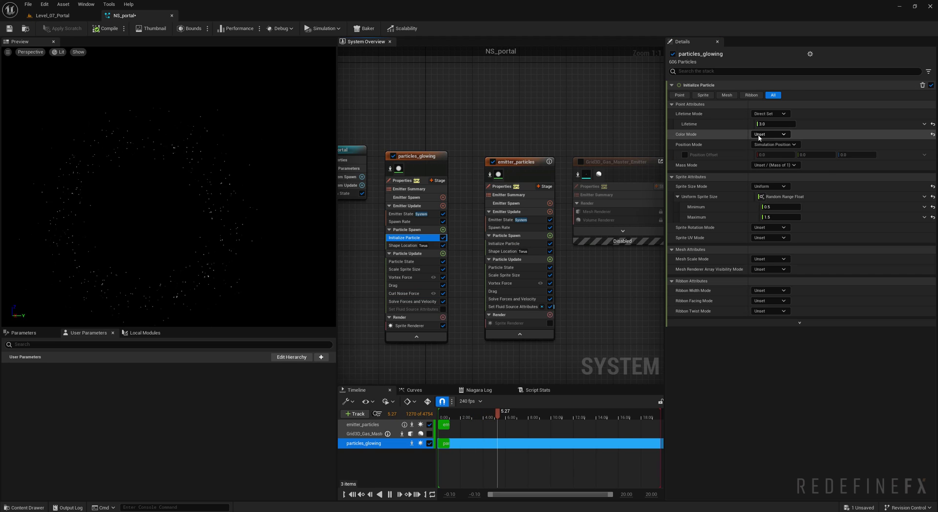
{"action": "left_click", "coordinate": [769, 134]}
{"action": "left_click", "coordinate": [776, 163]}
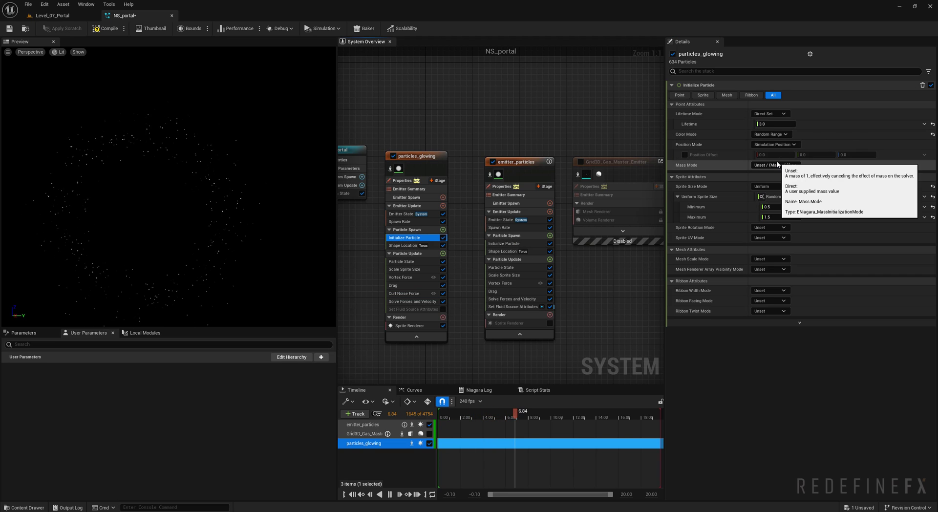
{"action": "left_click", "coordinate": [759, 145]}
{"action": "left_click", "coordinate": [788, 195]}
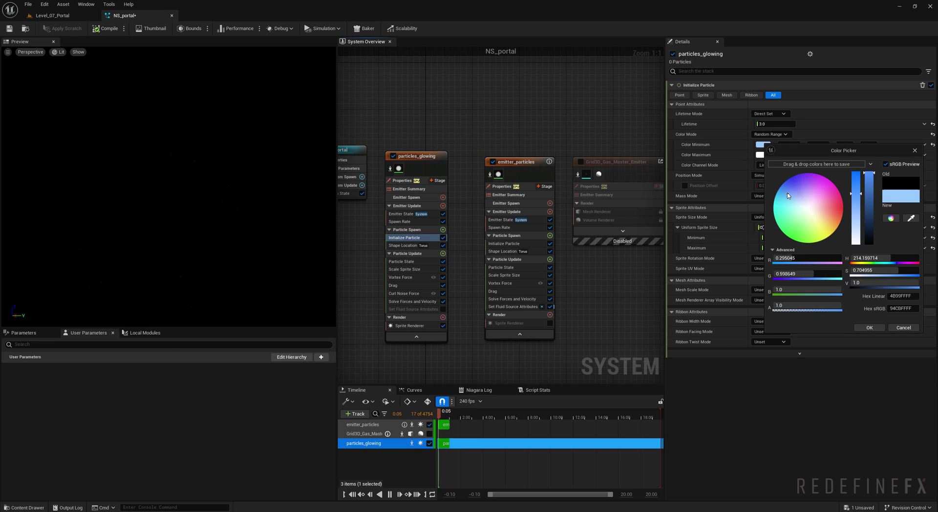
{"action": "left_click_drag", "start_coordinate": [787, 195], "coordinate": [786, 193]}
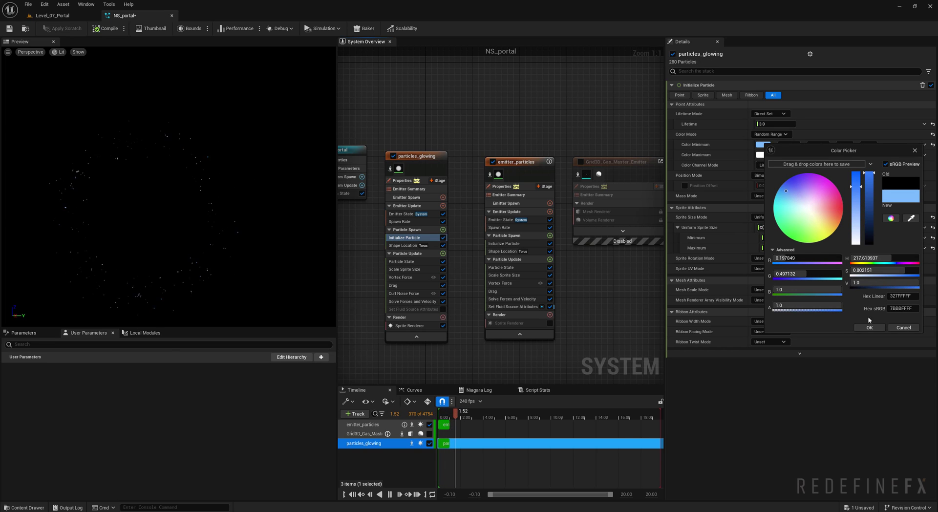
{"action": "left_click", "coordinate": [869, 327]}
Step: Set the Color Maximum of particles_glowing to a deeper blue of about 0.05, 0.22, 1.0
{"action": "left_click", "coordinate": [759, 155]}
{"action": "left_click", "coordinate": [798, 195]}
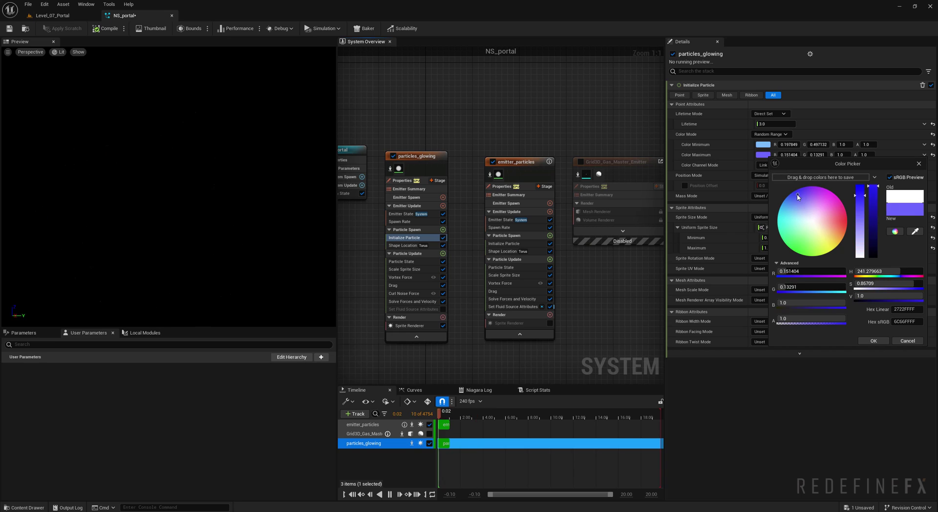
{"action": "left_click", "coordinate": [791, 196]}
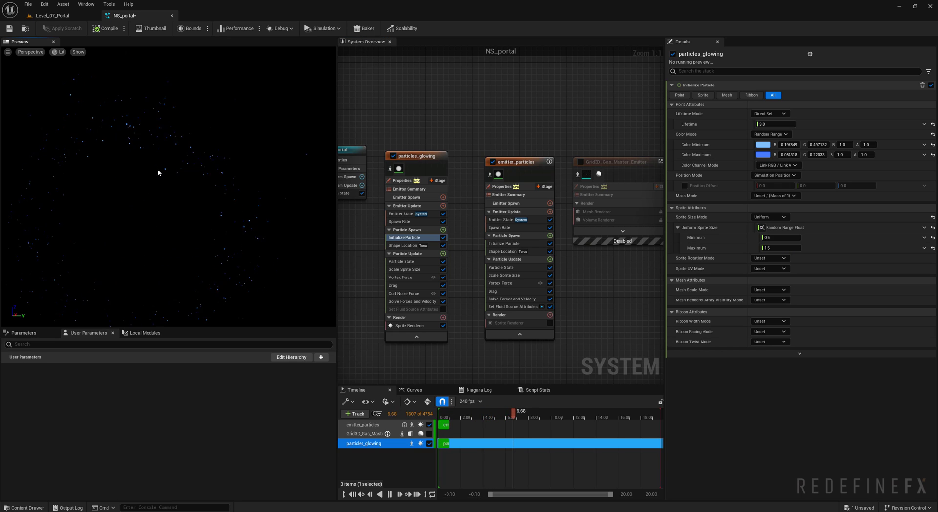
Step: Return to Level_07_Portal and examine the portal with its glowing particles in game view
{"action": "left_click", "coordinate": [63, 16]}
{"action": "key", "text": "g"}
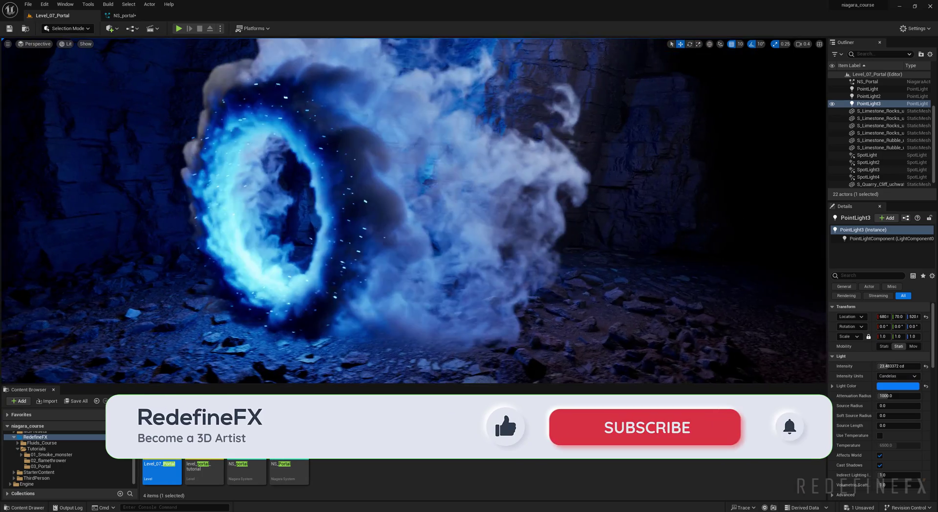
Step: Switch to the media player, skim through niagara crash course trailer 01.mp4, and return to the portal level
{"action": "key", "text": "alt+Tab"}
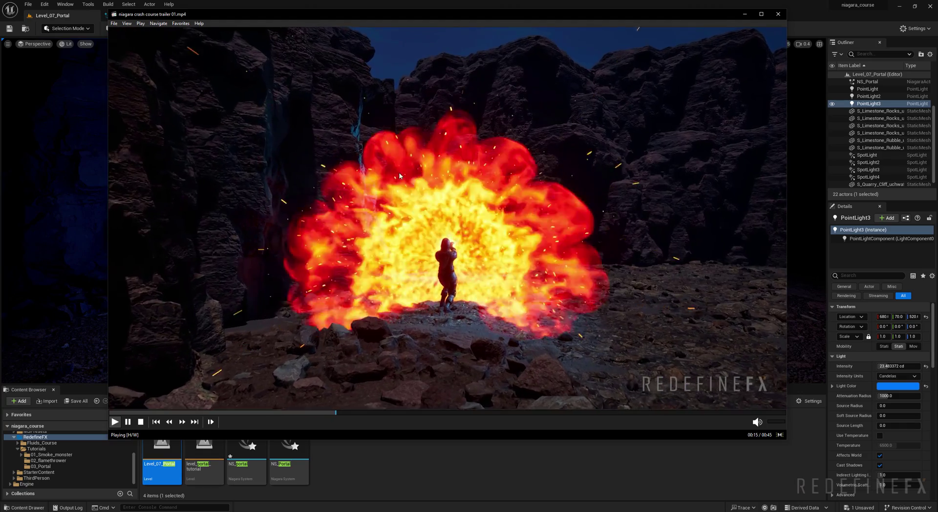
{"action": "left_click", "coordinate": [447, 413]}
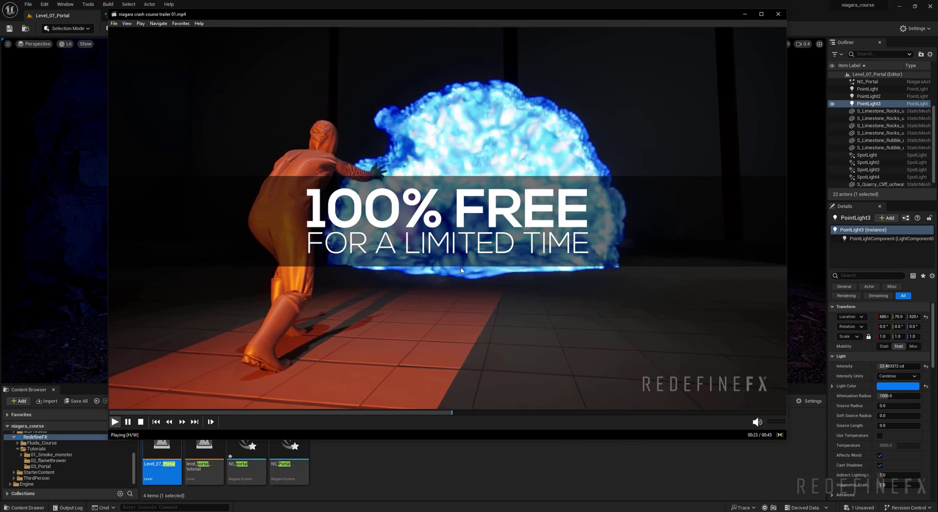
{"action": "left_click", "coordinate": [128, 421]}
{"action": "left_click", "coordinate": [150, 413]}
{"action": "key", "text": "space"}
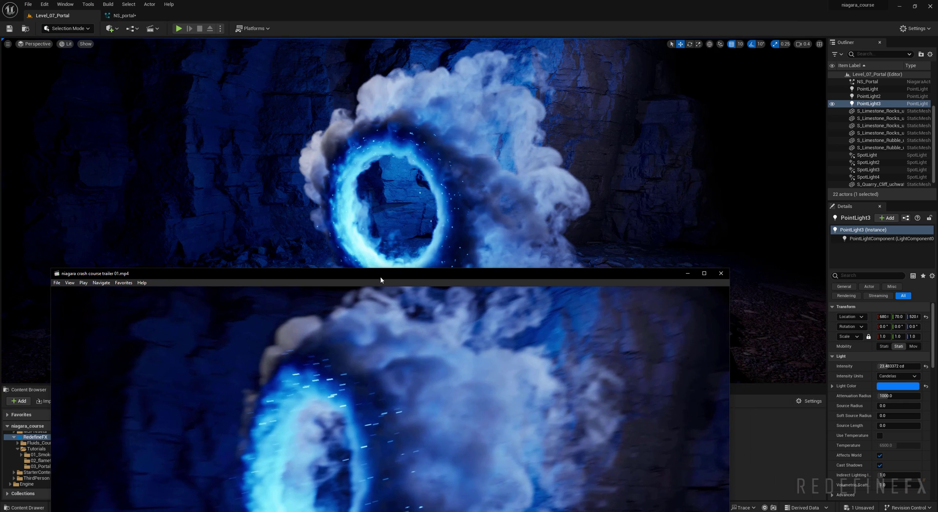
{"action": "left_click_drag", "start_coordinate": [380, 280], "coordinate": [463, 58]}
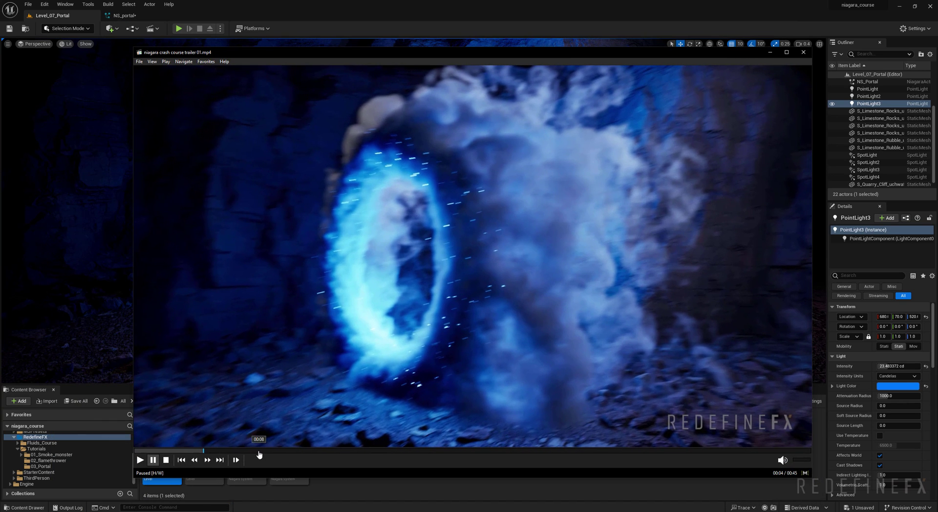
{"action": "left_click", "coordinate": [259, 450]}
{"action": "left_click", "coordinate": [327, 451]}
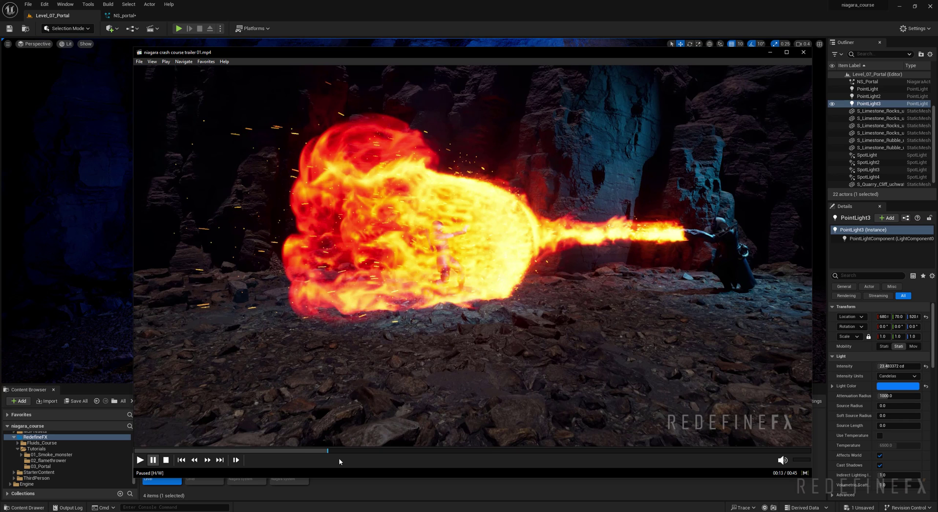
{"action": "left_click", "coordinate": [365, 452]}
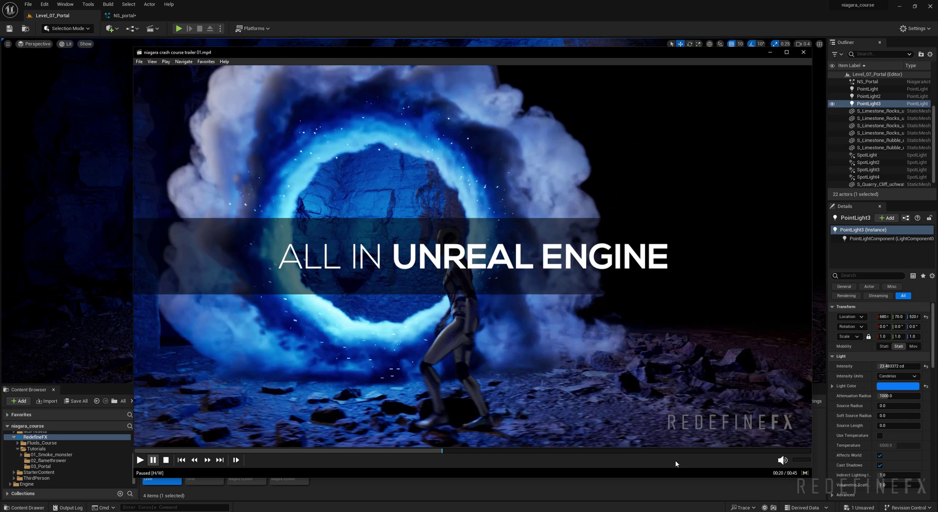
{"action": "left_click", "coordinate": [736, 452]}
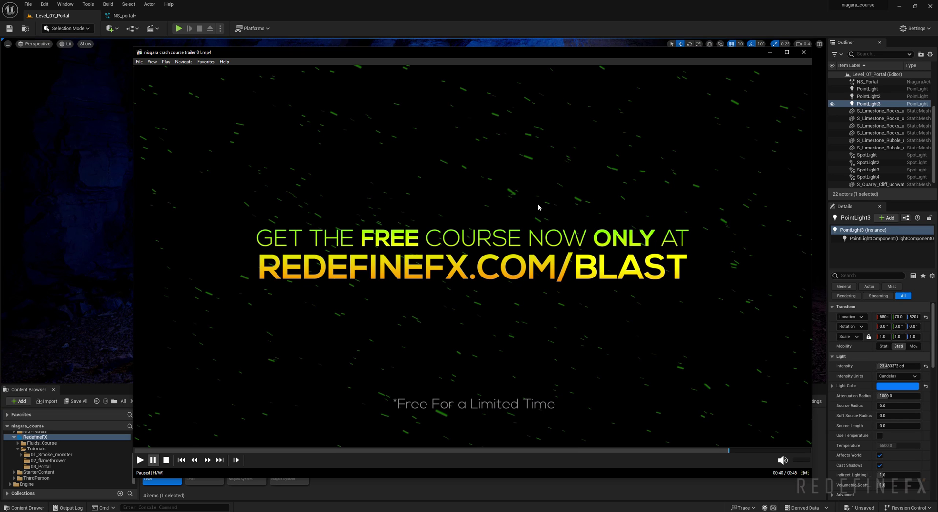
{"action": "left_click", "coordinate": [770, 53]}
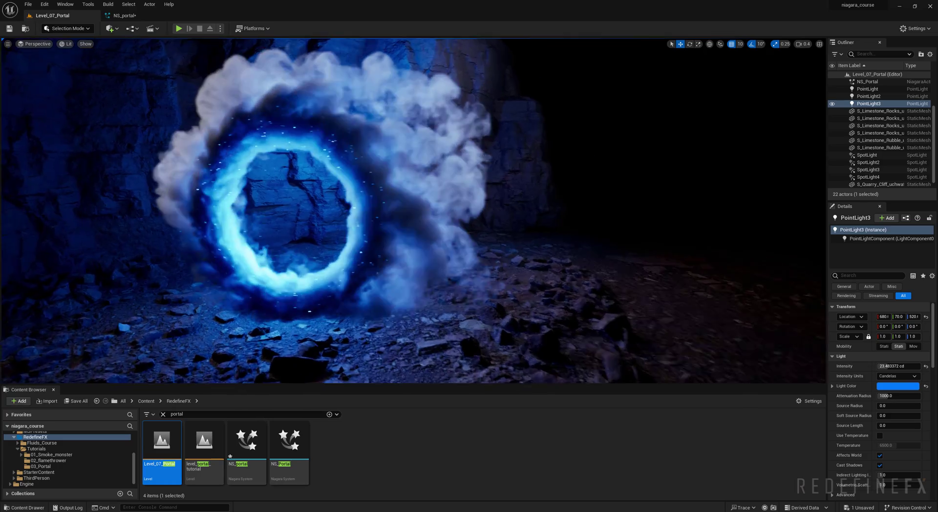
{"action": "right_click_drag", "start_coordinate": [412, 210], "coordinate": [313, 198]}
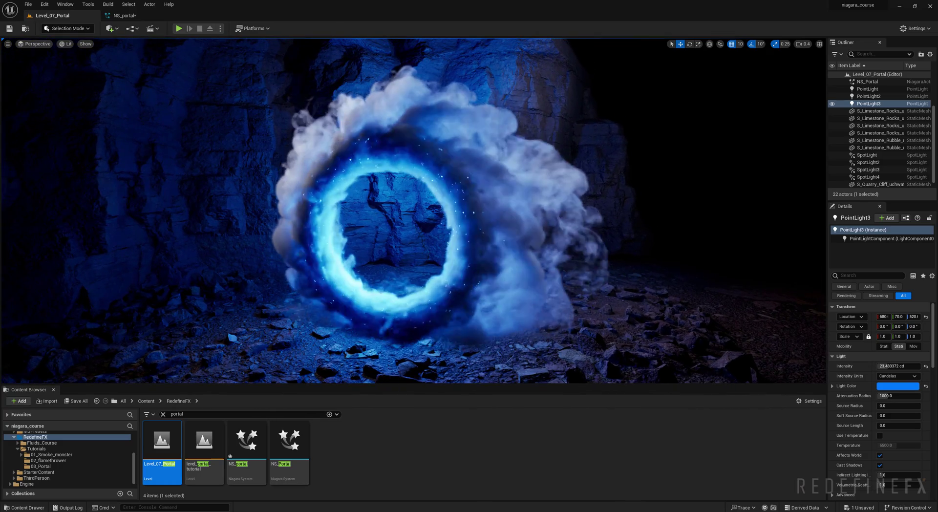